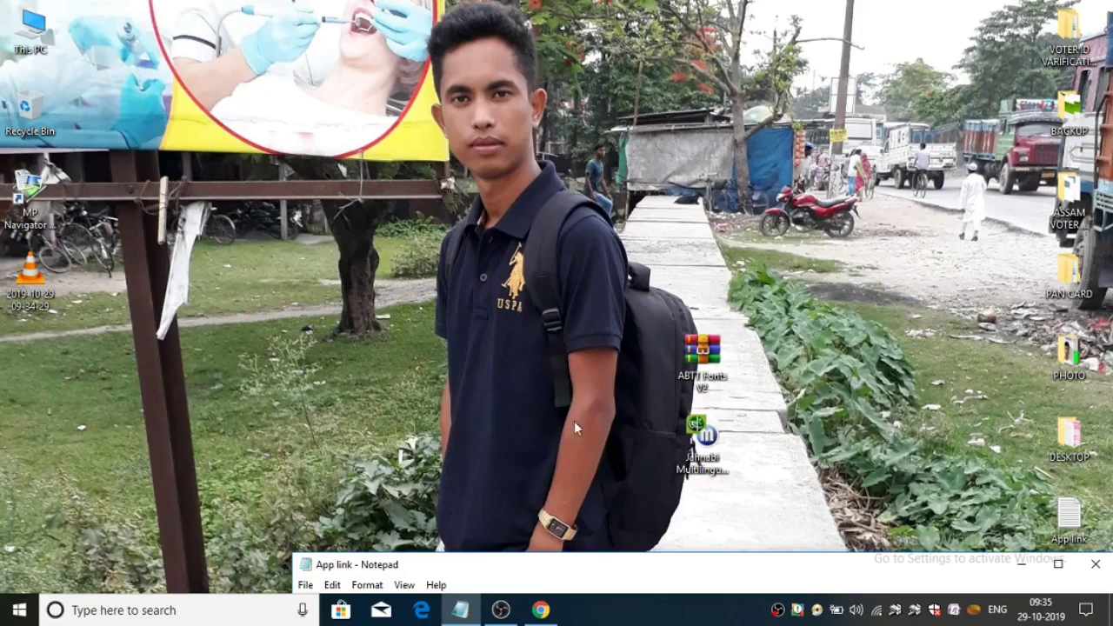
Search Google in Chrome for 'download jahanabi assamese typing software'
click(541, 610)
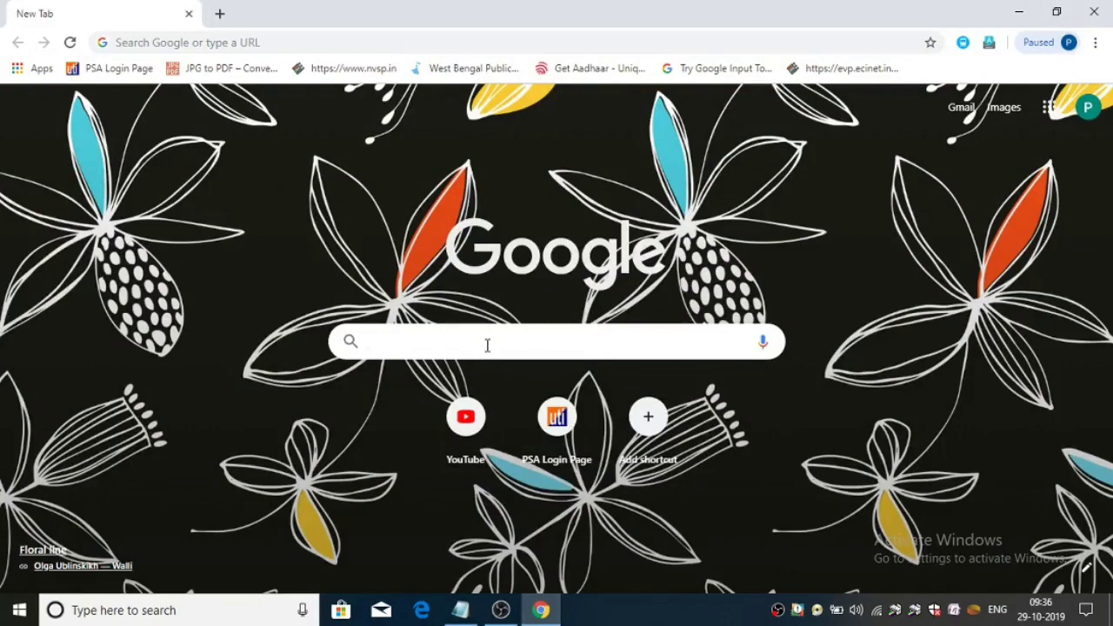
text(dow)
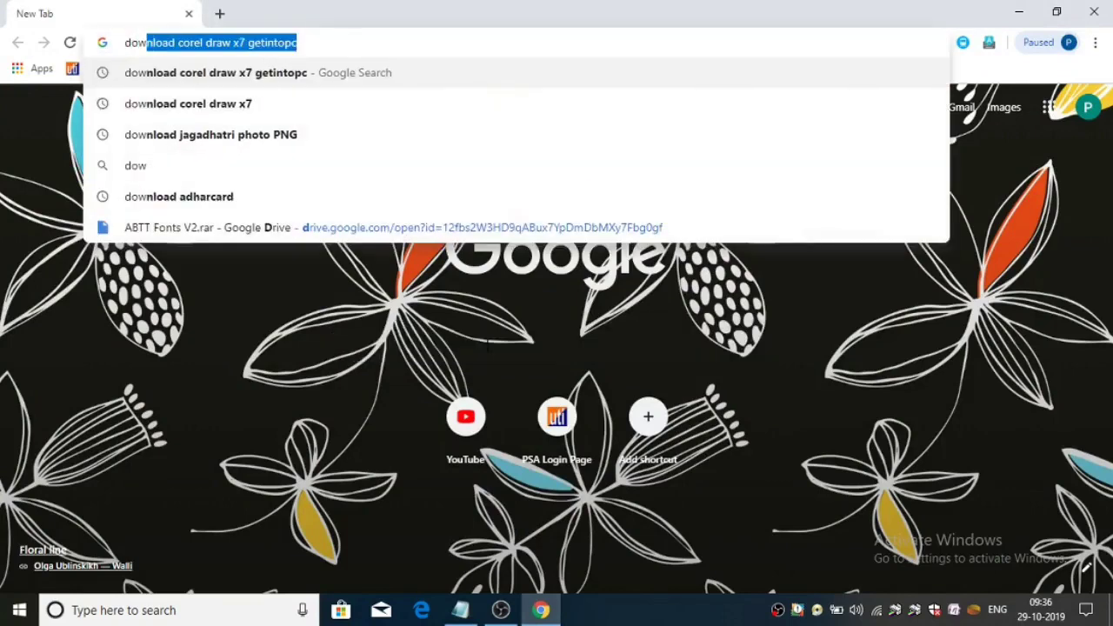
text(nload )
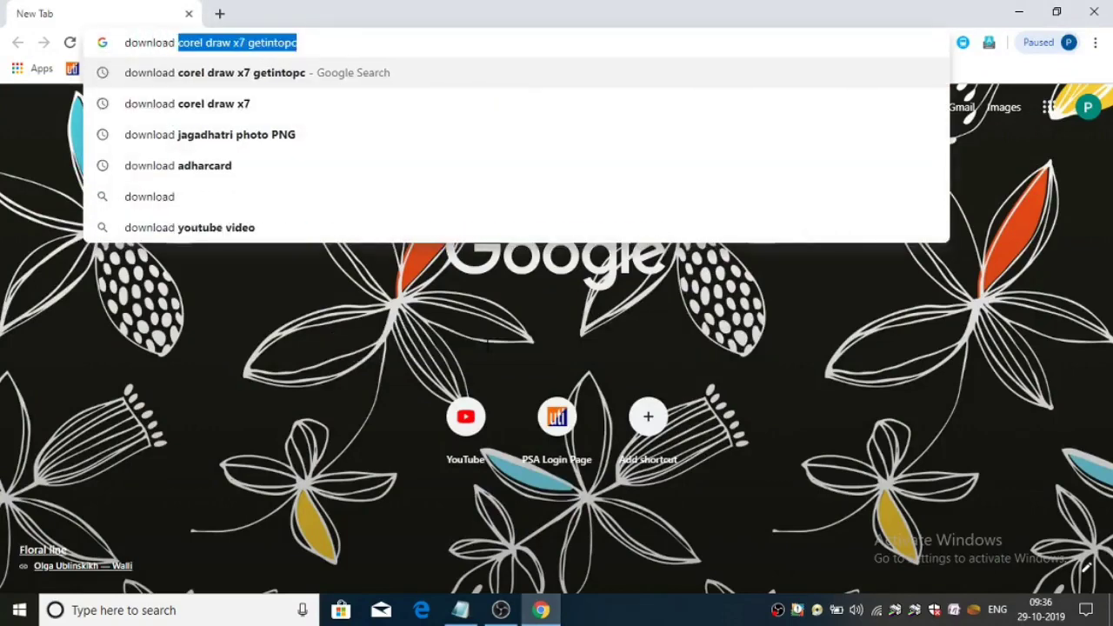
text(jahanabi)
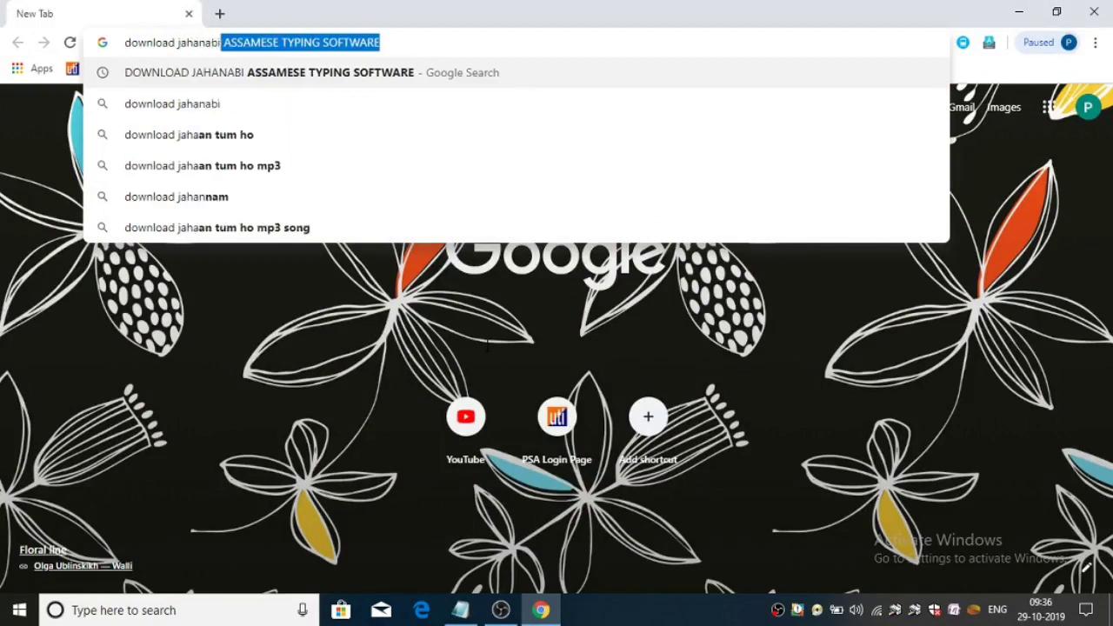
text( assa)
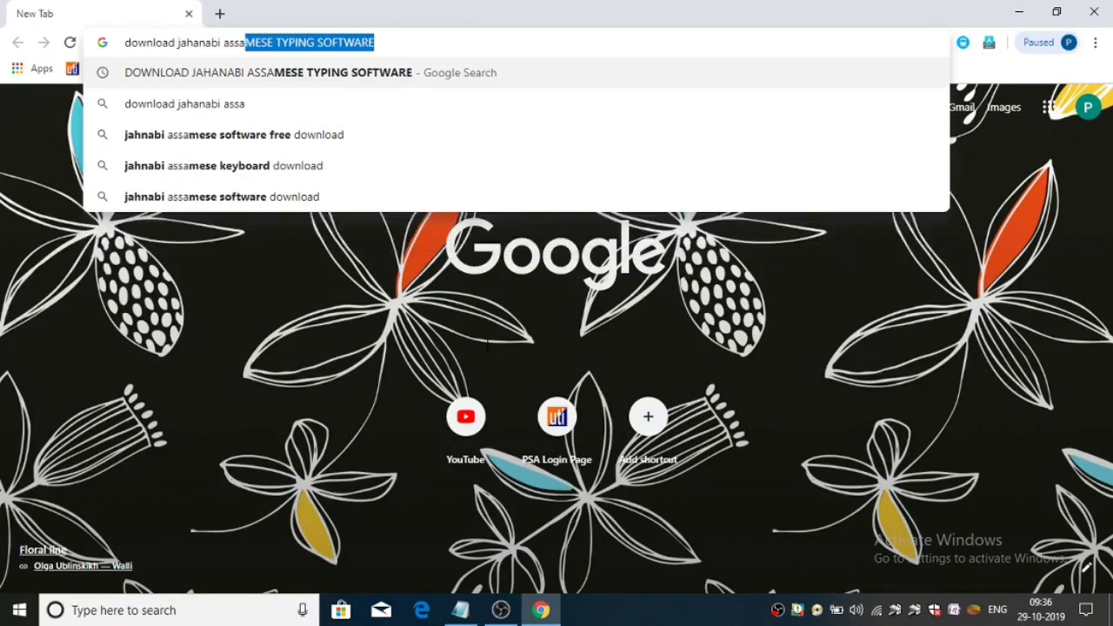
text(mese typ)
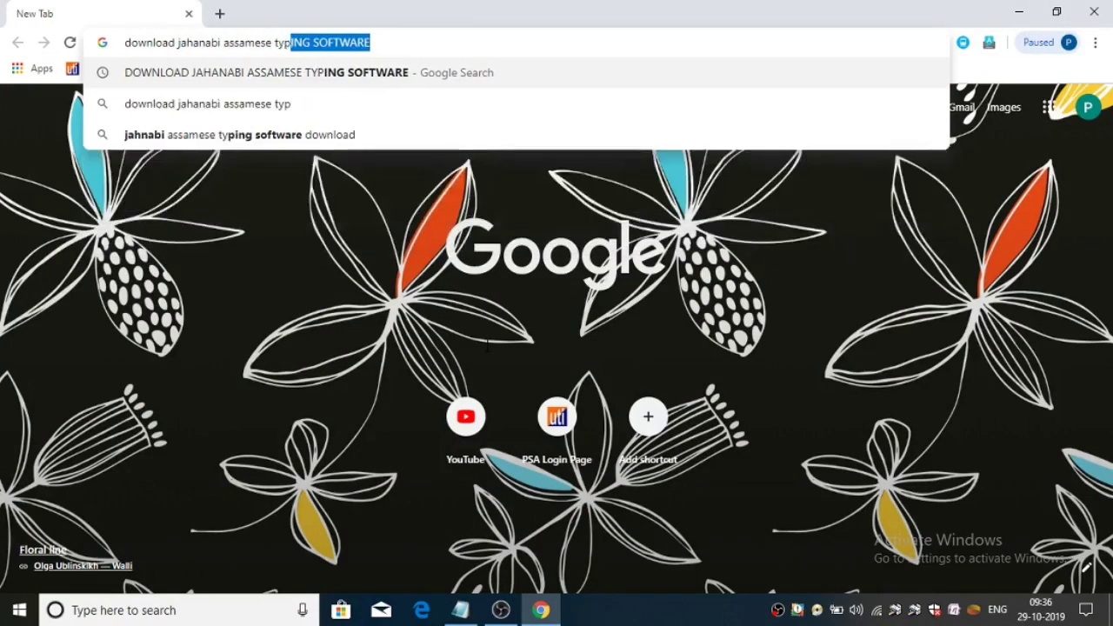
text(ing sof)
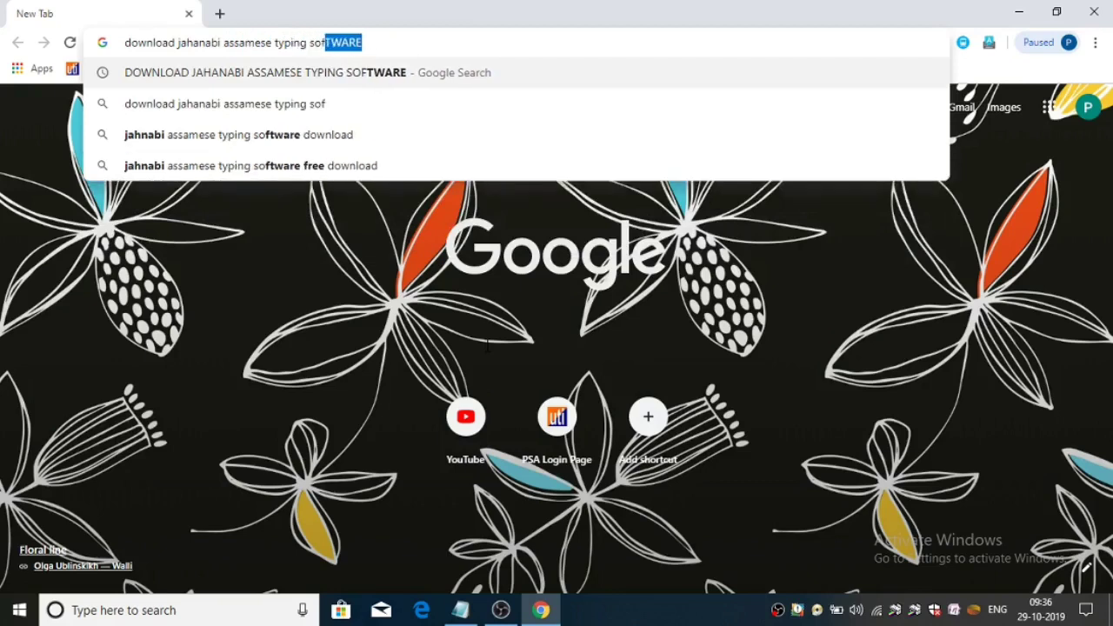
text(tware)
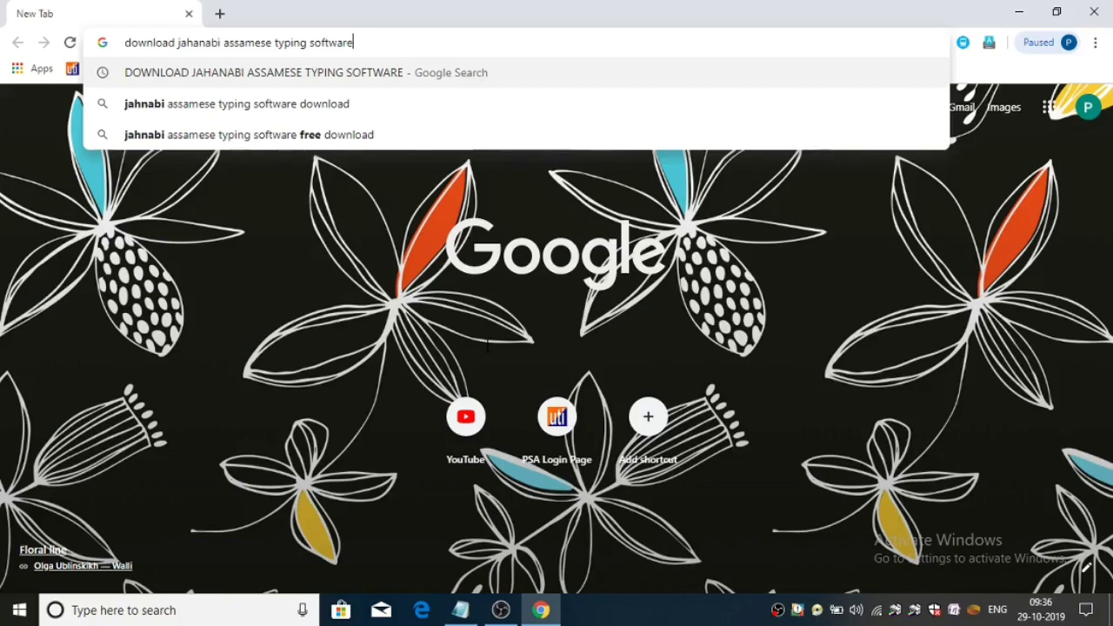
key(Return)
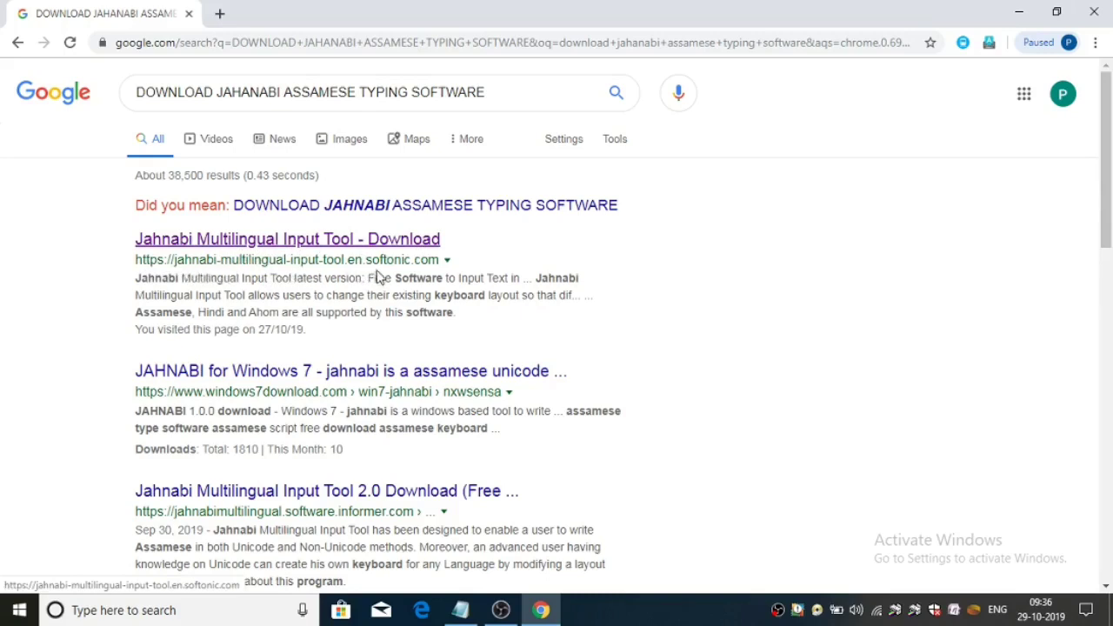
Open the Softonic result 'Jahnabi Multilingual Input Tool - Download'
click(307, 247)
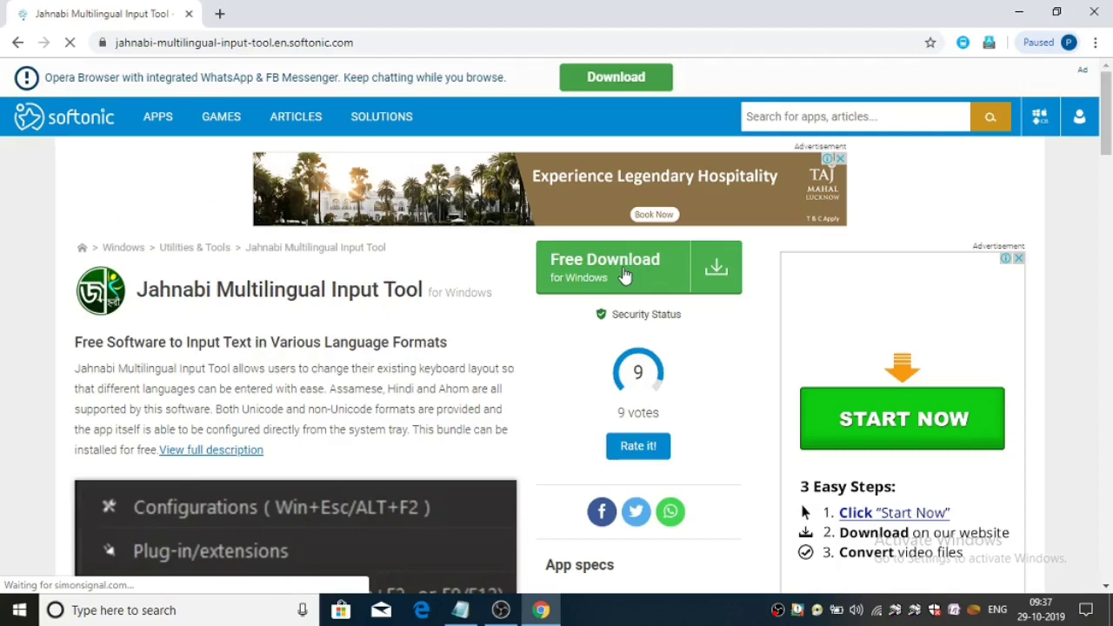
Start the free download of jahnabimultilingual2.zip, dismissing the Avast antivirus offer
click(624, 275)
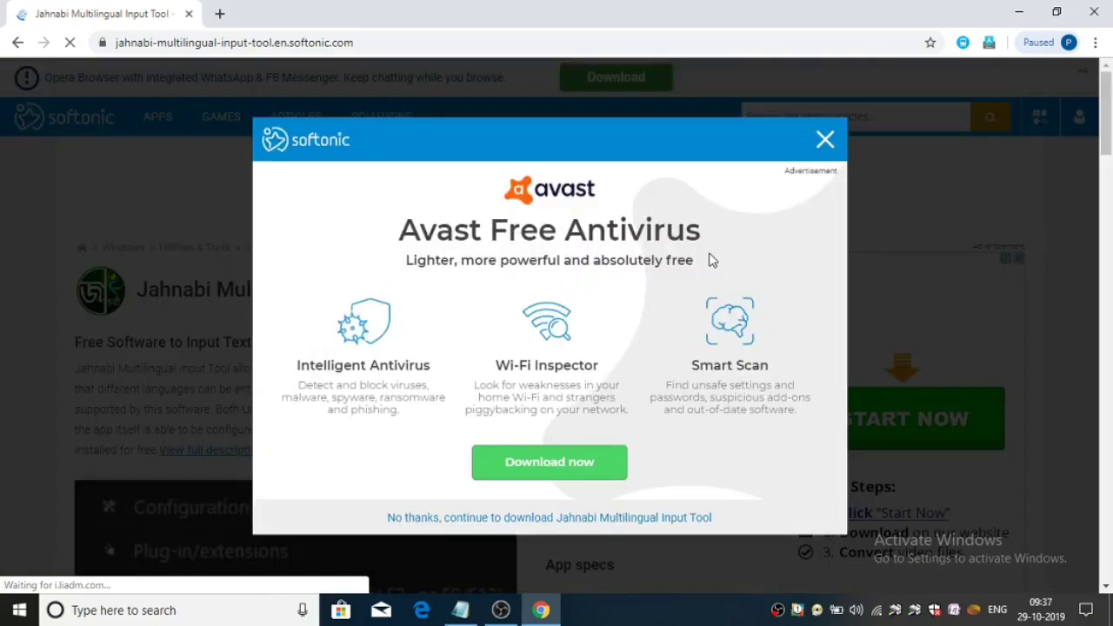
click(825, 140)
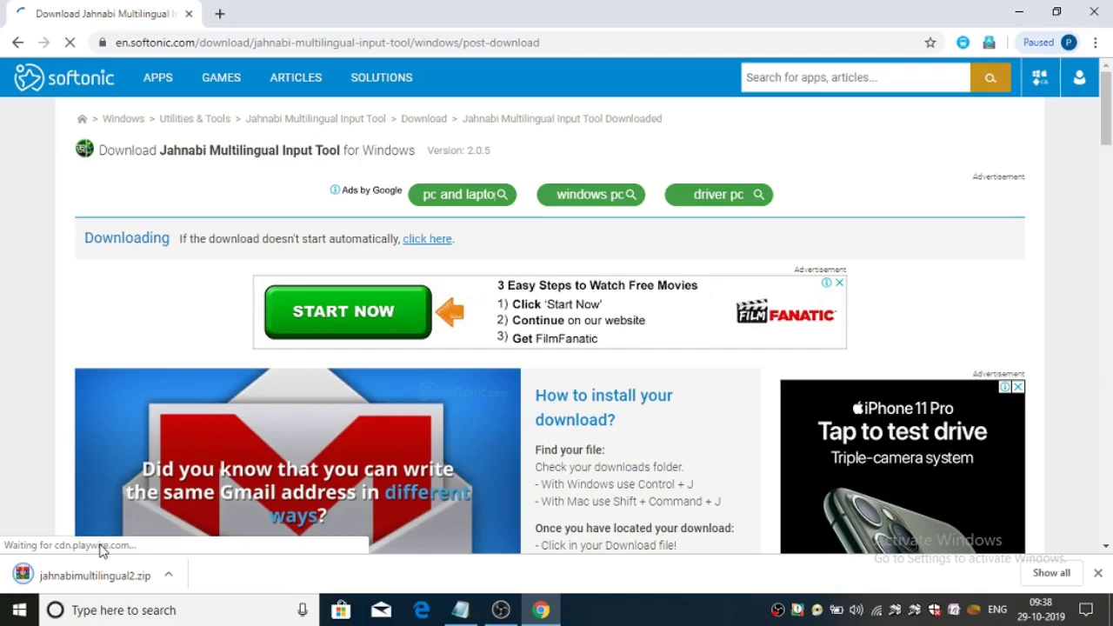
Minimize Chrome and move the ABTT Fonts V2 and Jahnabi keyboard desktop icons higher
click(1019, 12)
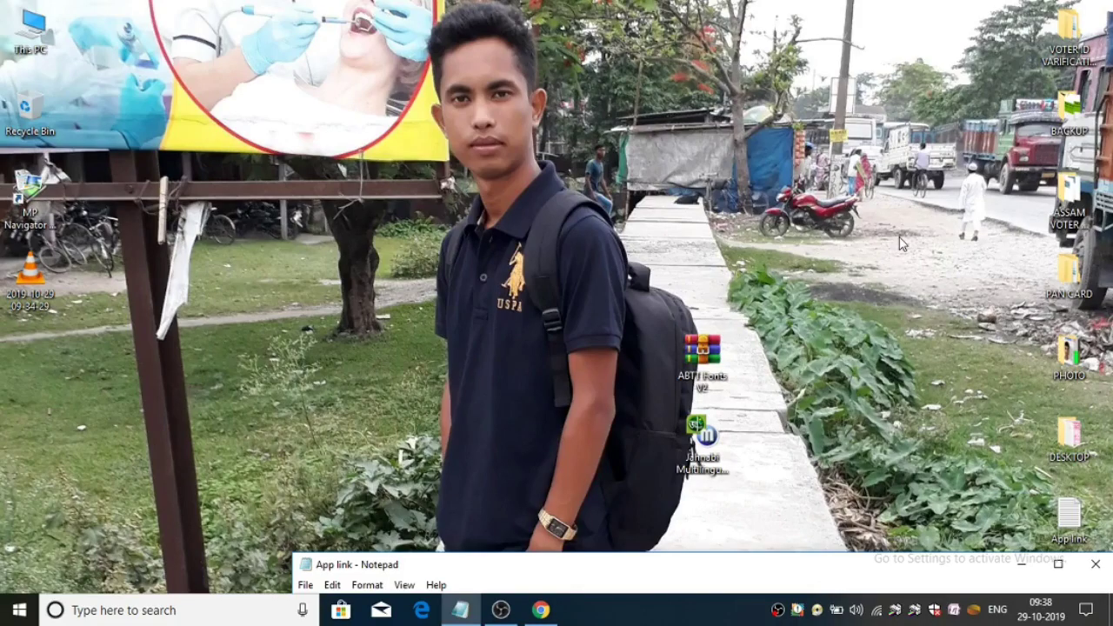
drag(696, 365, 689, 233)
drag(711, 417, 713, 335)
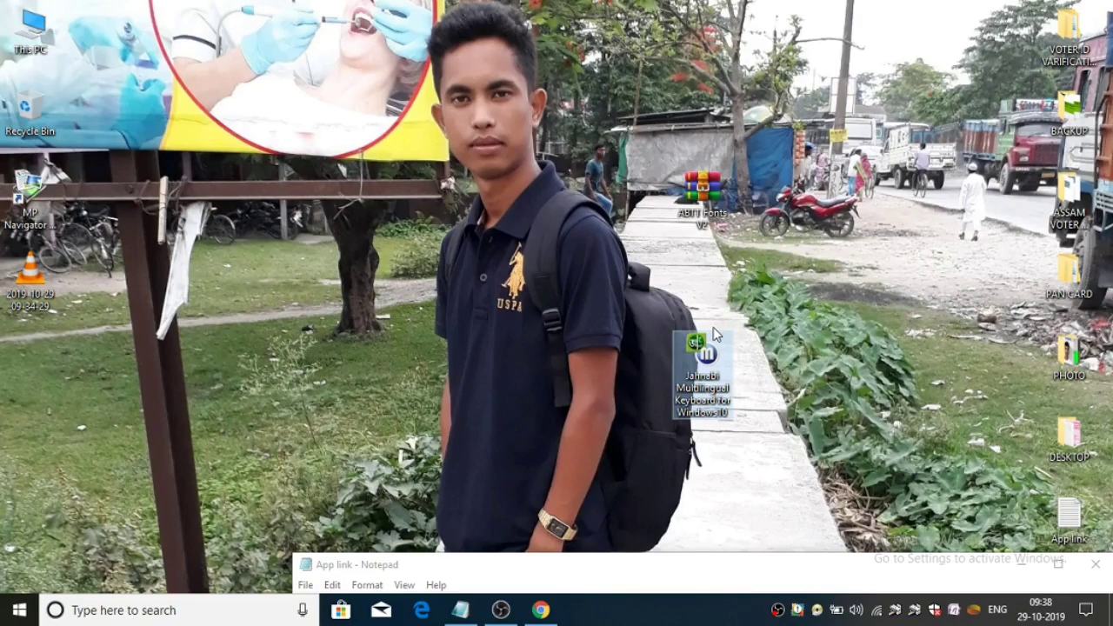
Bring the App link notes up and copy the first Google Drive link
drag(657, 567, 581, 272)
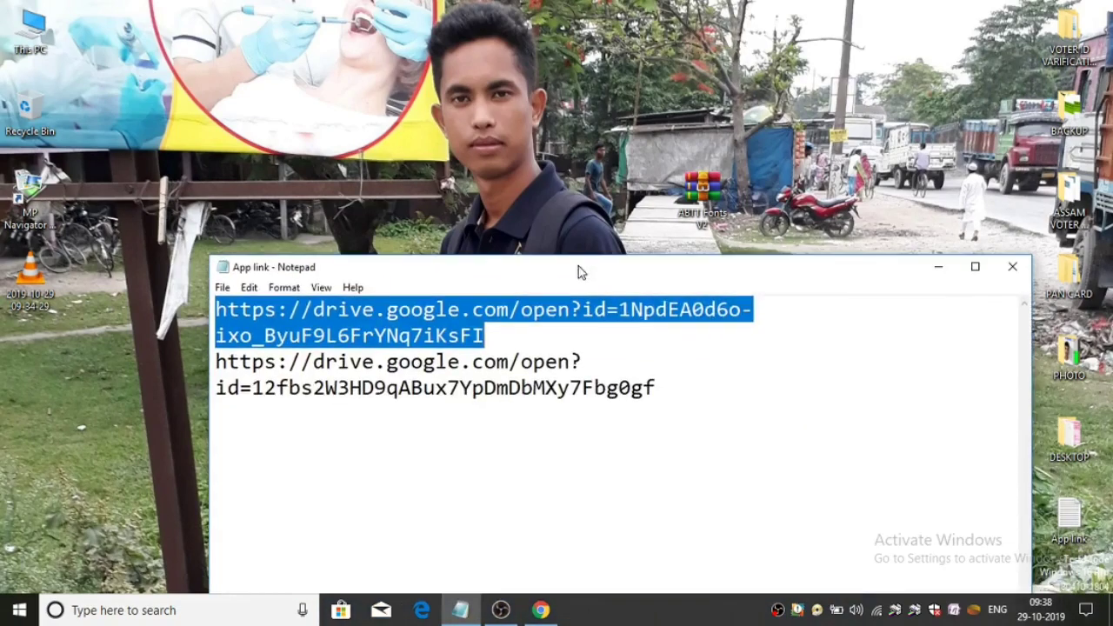
click(277, 310)
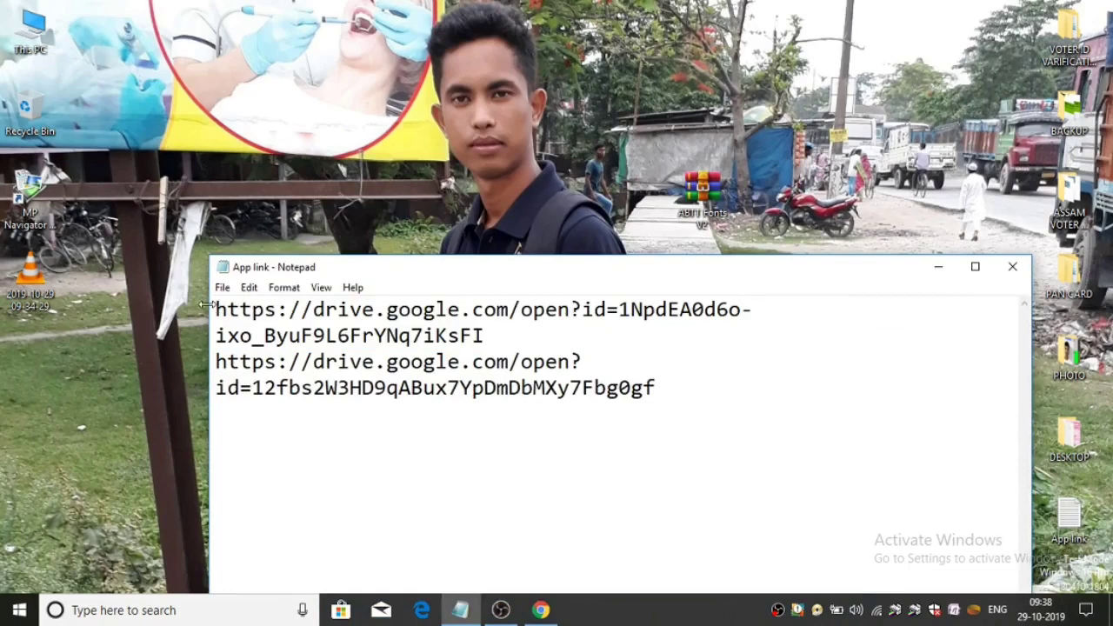
drag(215, 310, 489, 337)
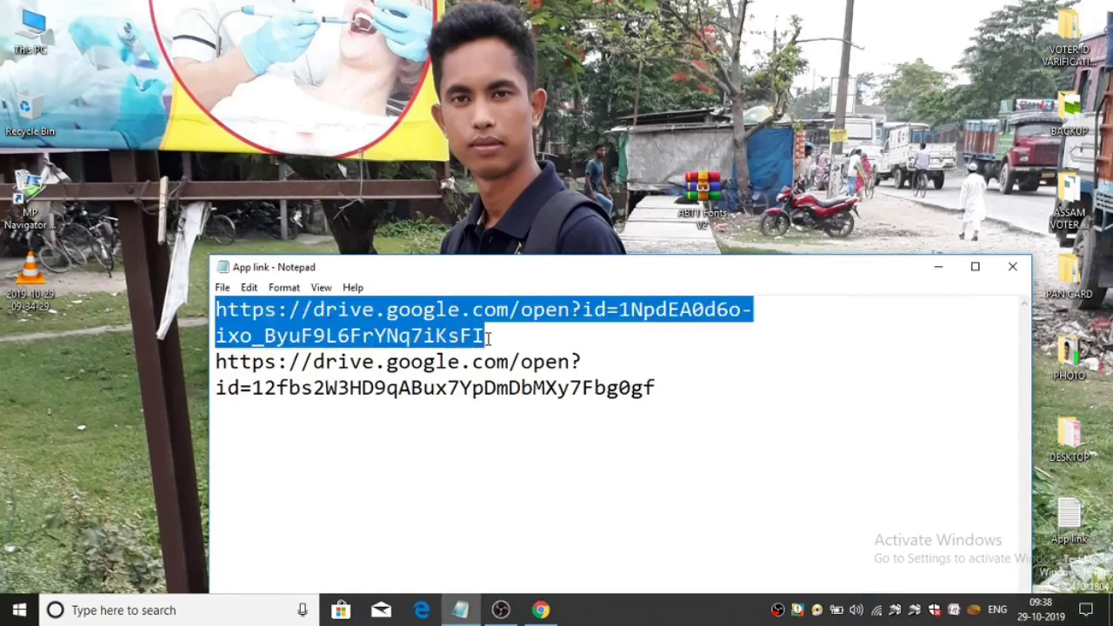
right_click(420, 316)
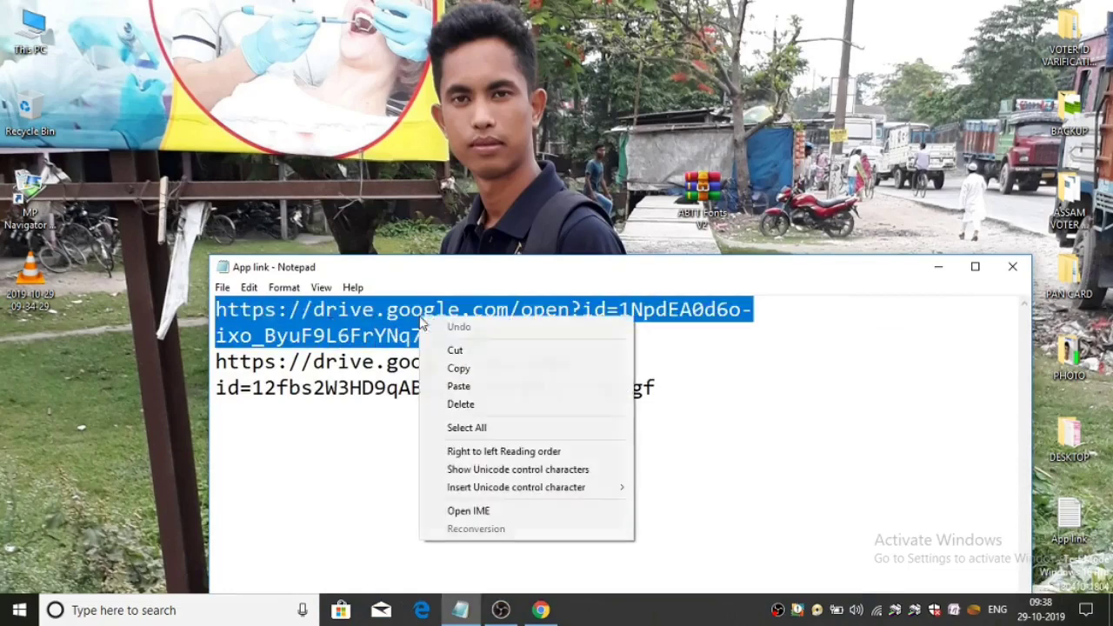
click(458, 368)
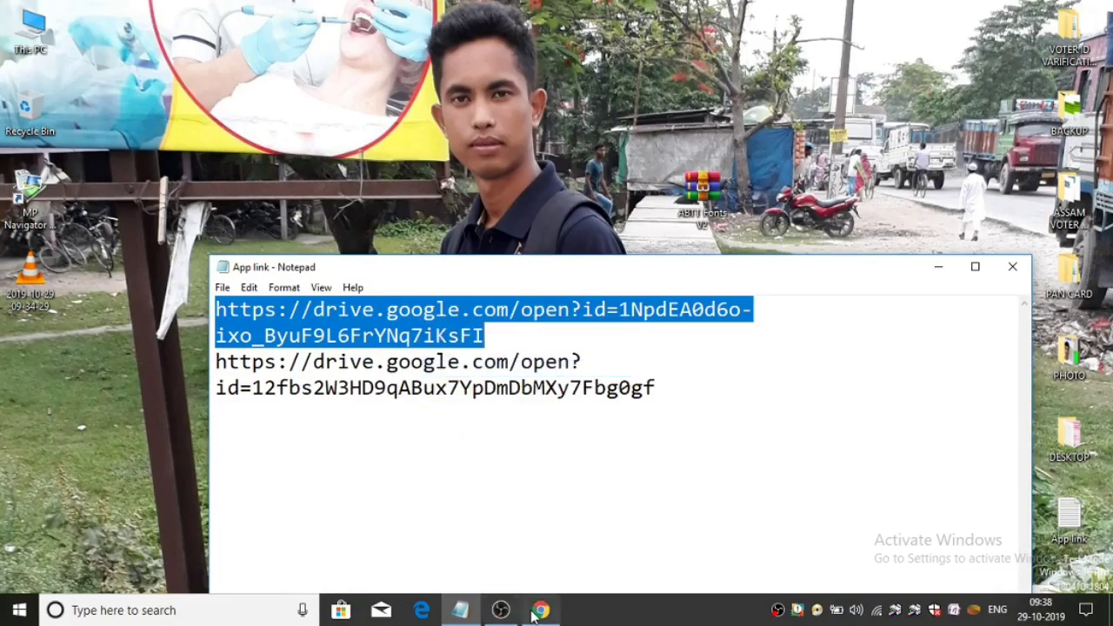
Close all Chrome tabs, then relaunch Google Chrome from the Start menu
click(541, 610)
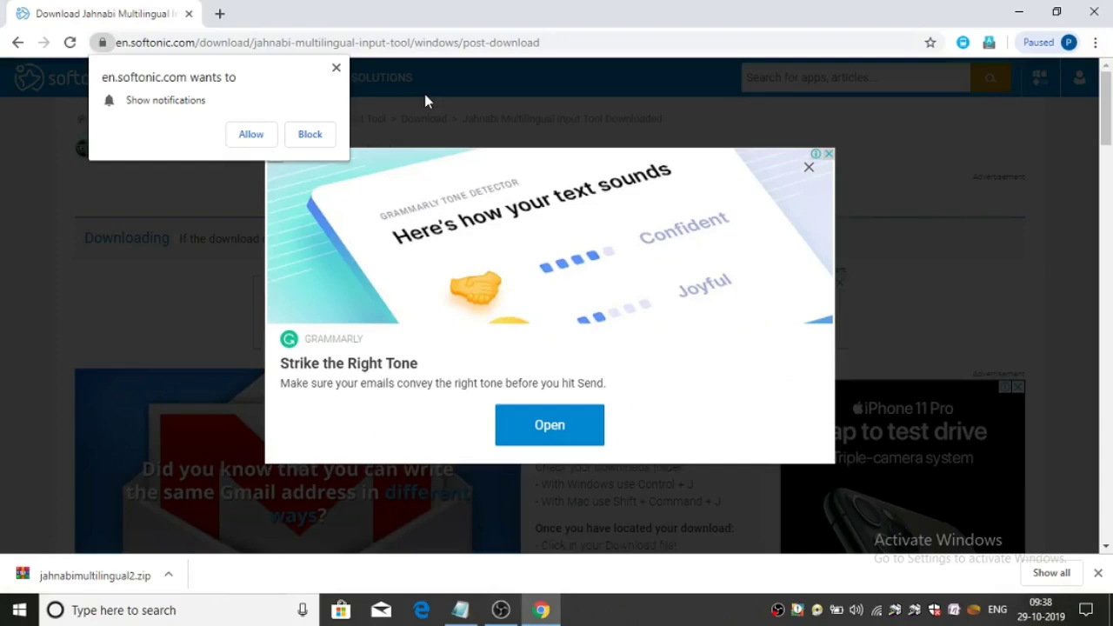
key(ctrl+t)
click(189, 14)
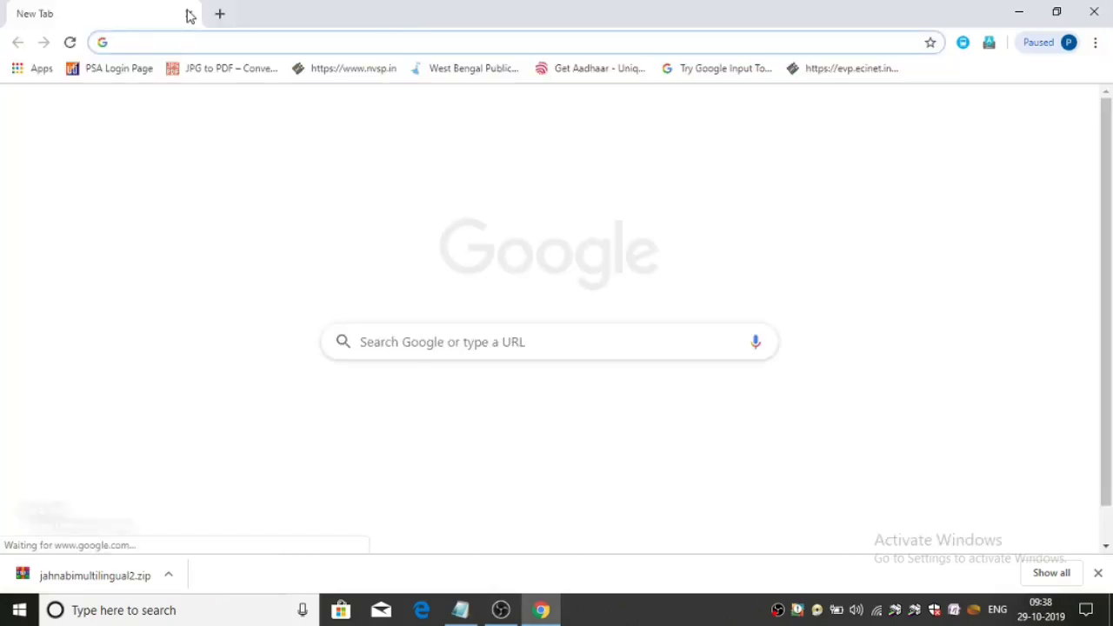
click(188, 13)
key(super)
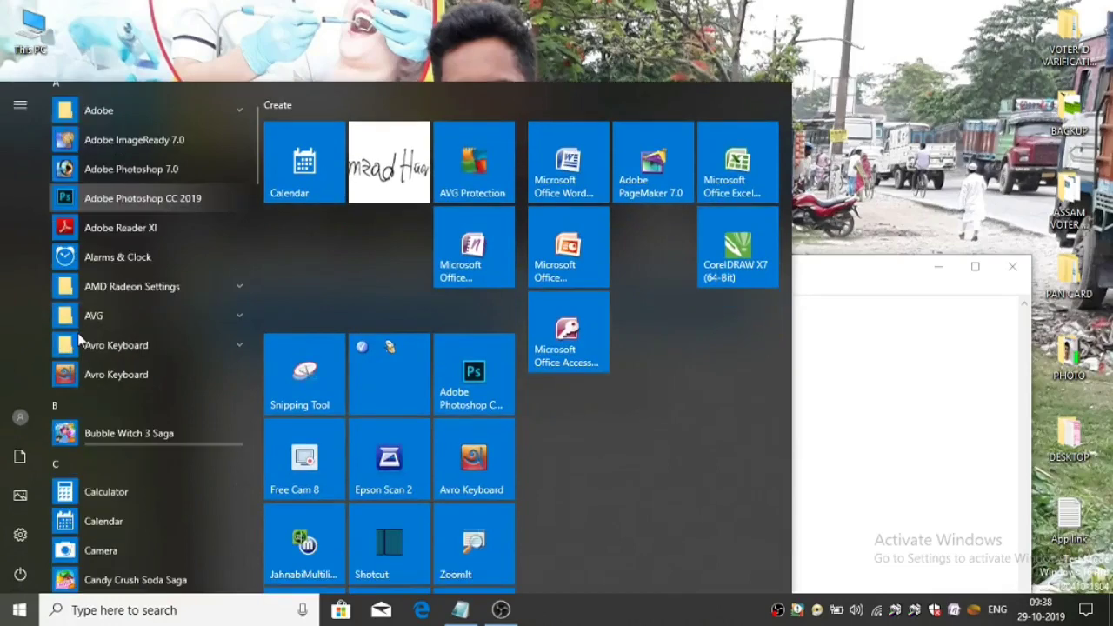
scroll(77, 339, down, 10)
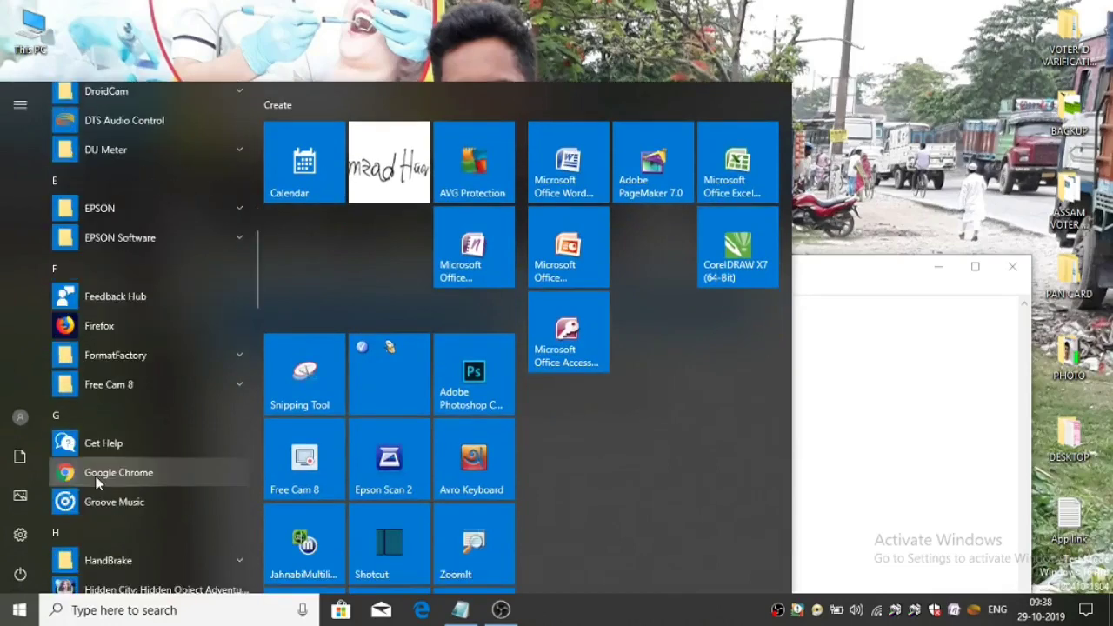
click(99, 476)
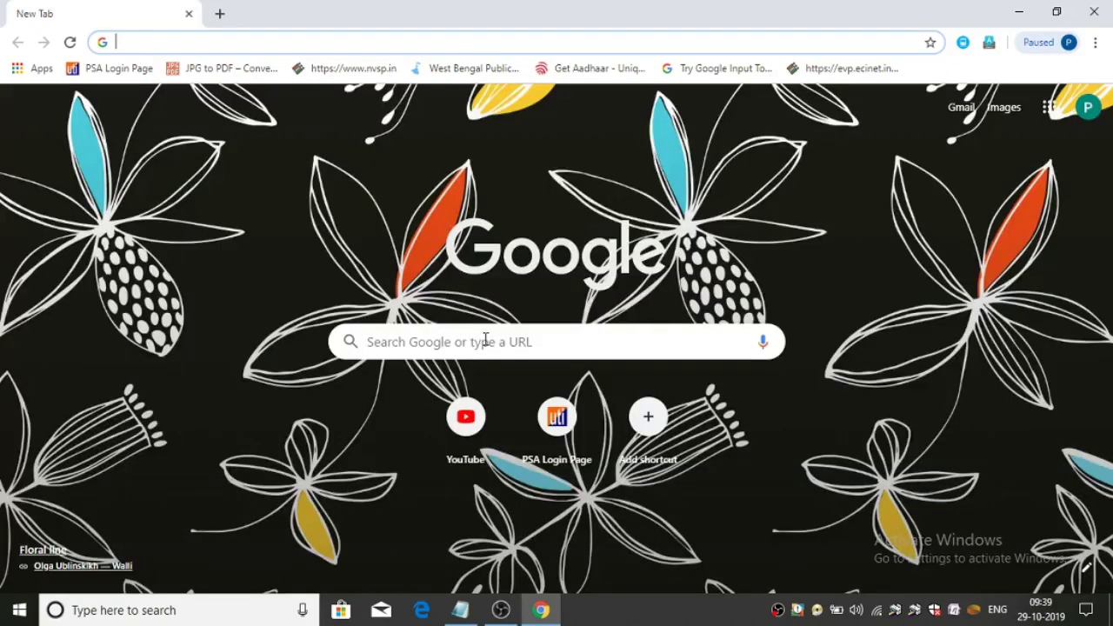
Paste the copied Google Drive link into the search box and load it
right_click(486, 343)
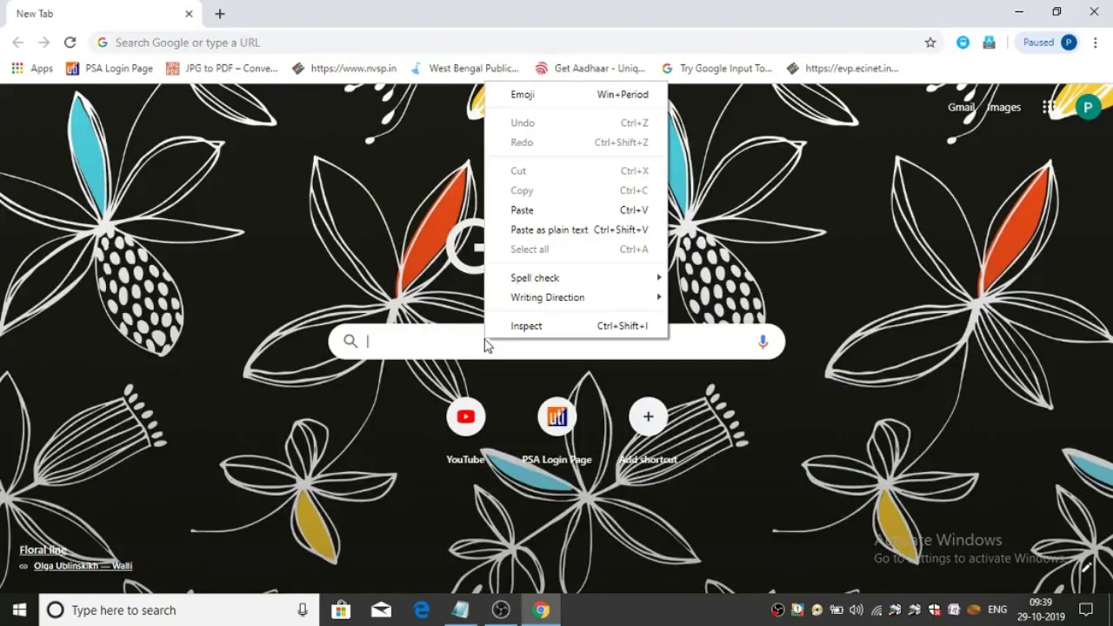
click(522, 209)
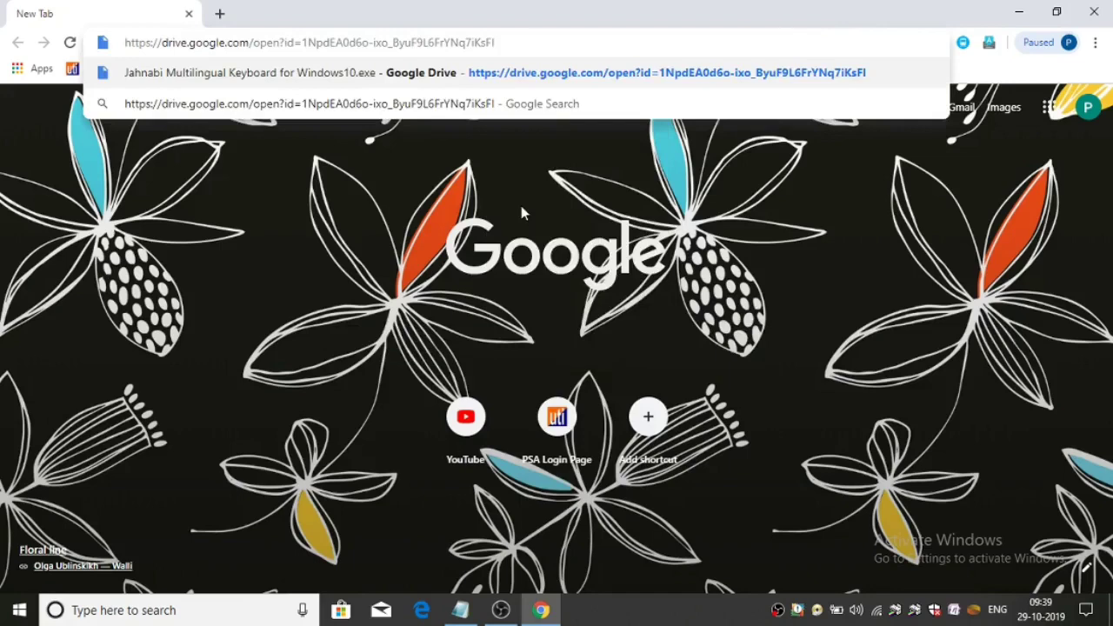
key(Return)
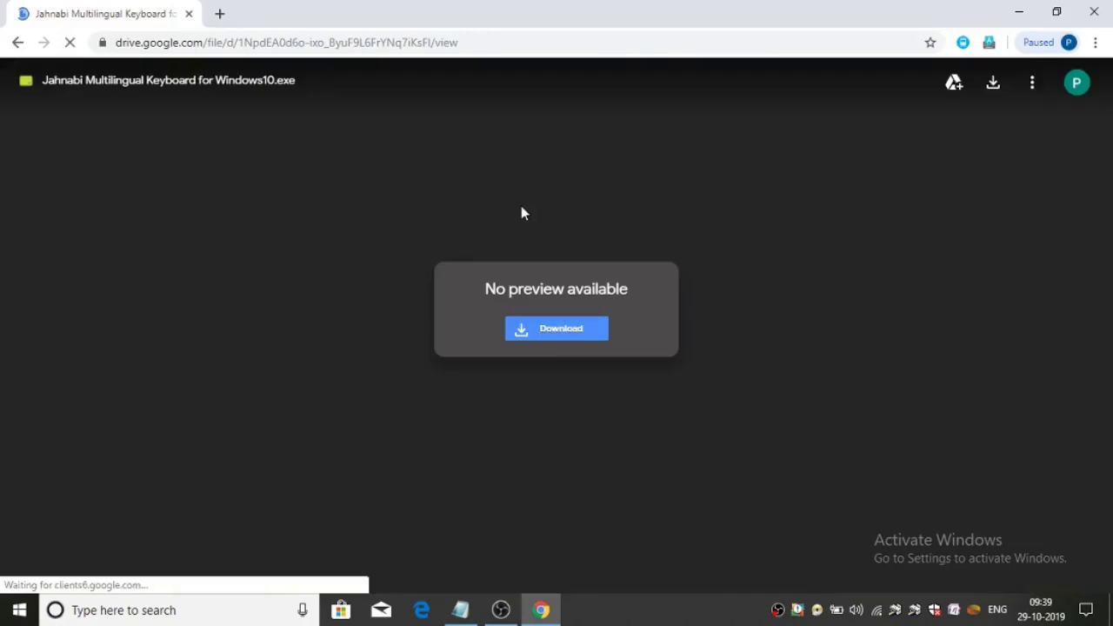
Download Jahnabi Multilingual Keyboard for Windows10.exe, then cancel the running download
click(993, 84)
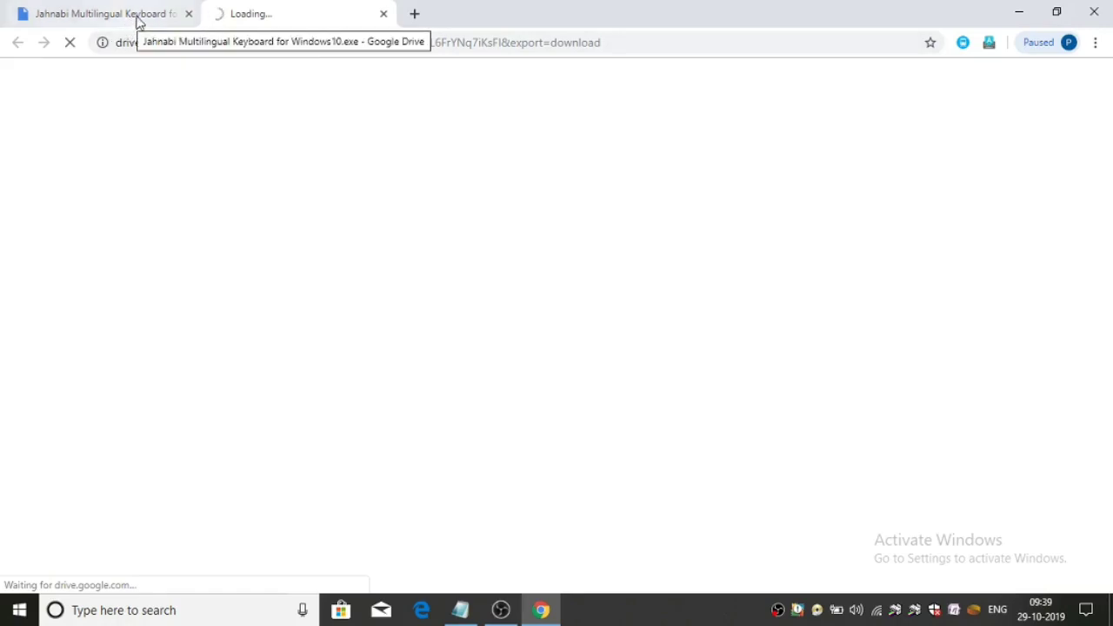
click(137, 21)
click(239, 12)
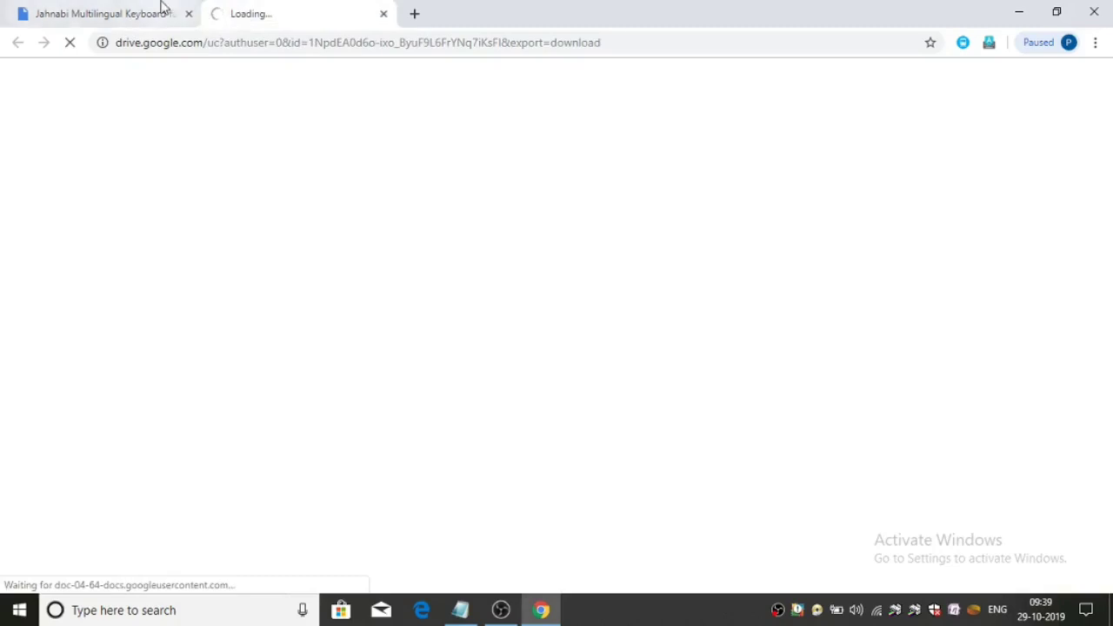
click(161, 7)
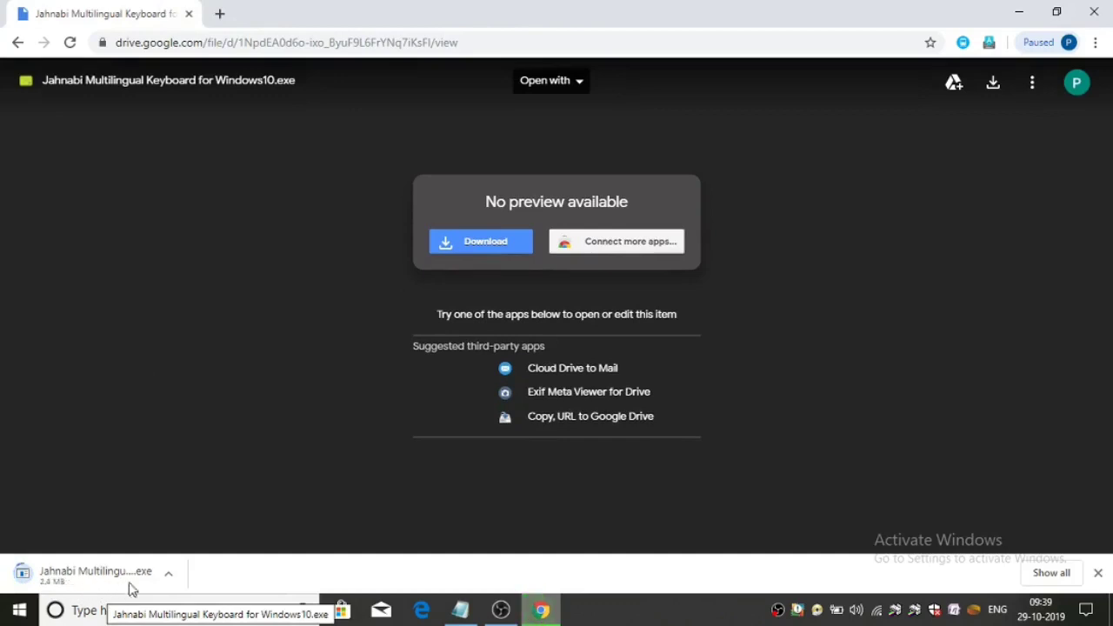
click(168, 577)
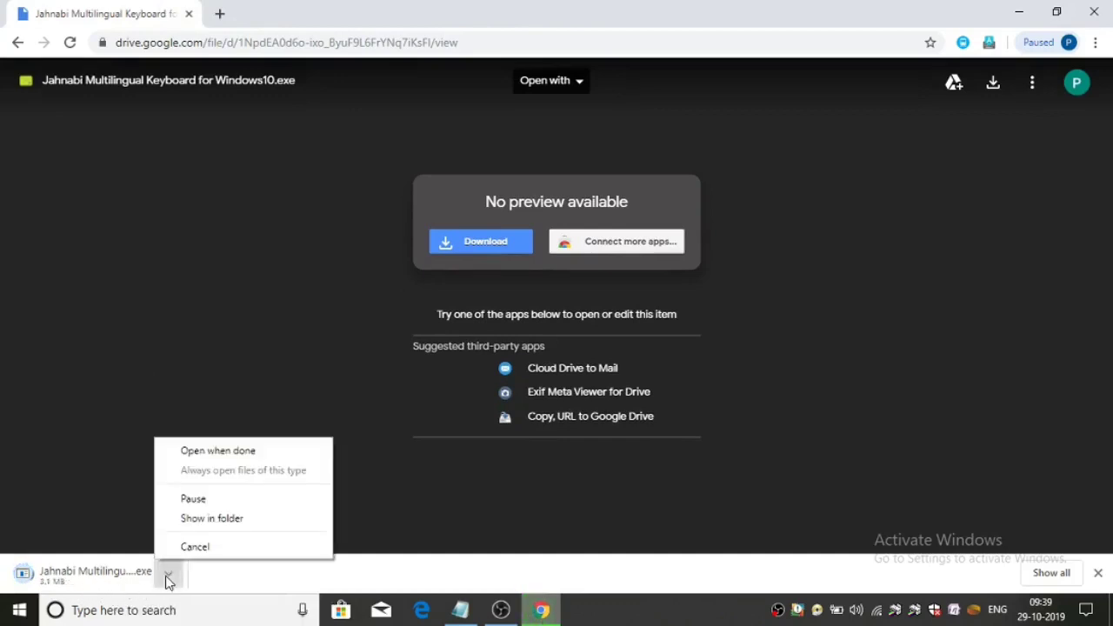
click(200, 548)
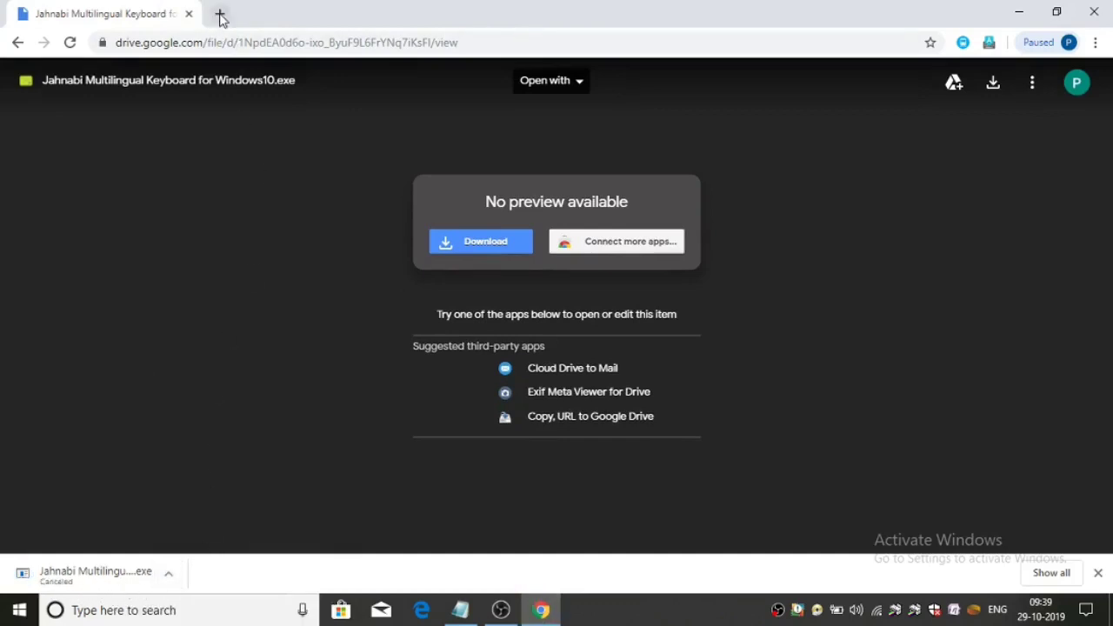
click(220, 14)
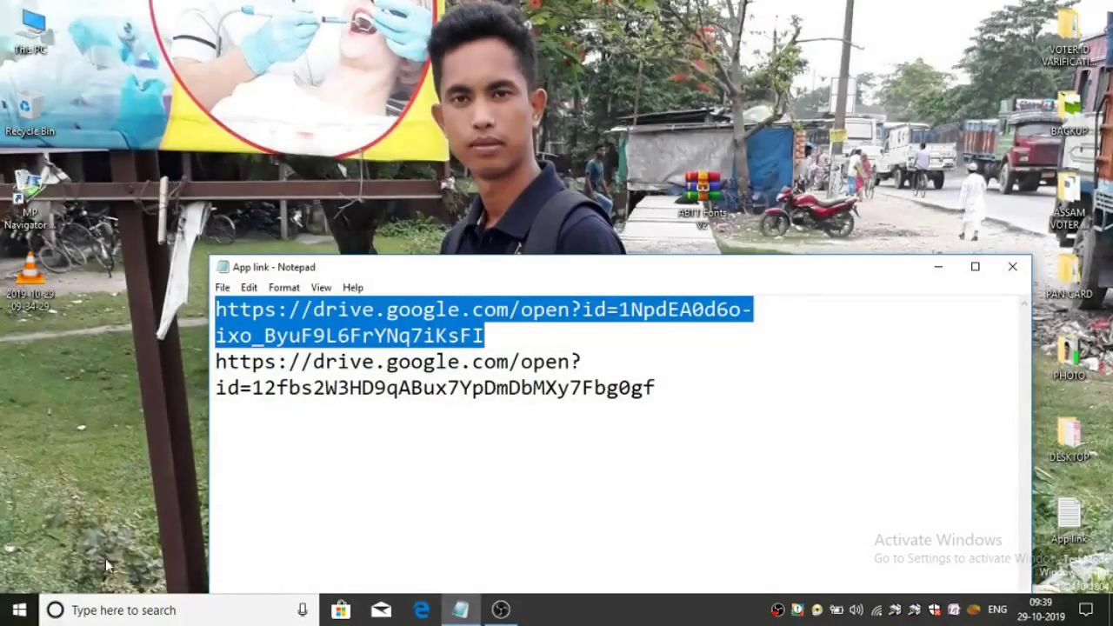
Relaunch Chrome from the Start menu and paste the ABTT Fonts Drive link into the address bar
click(19, 610)
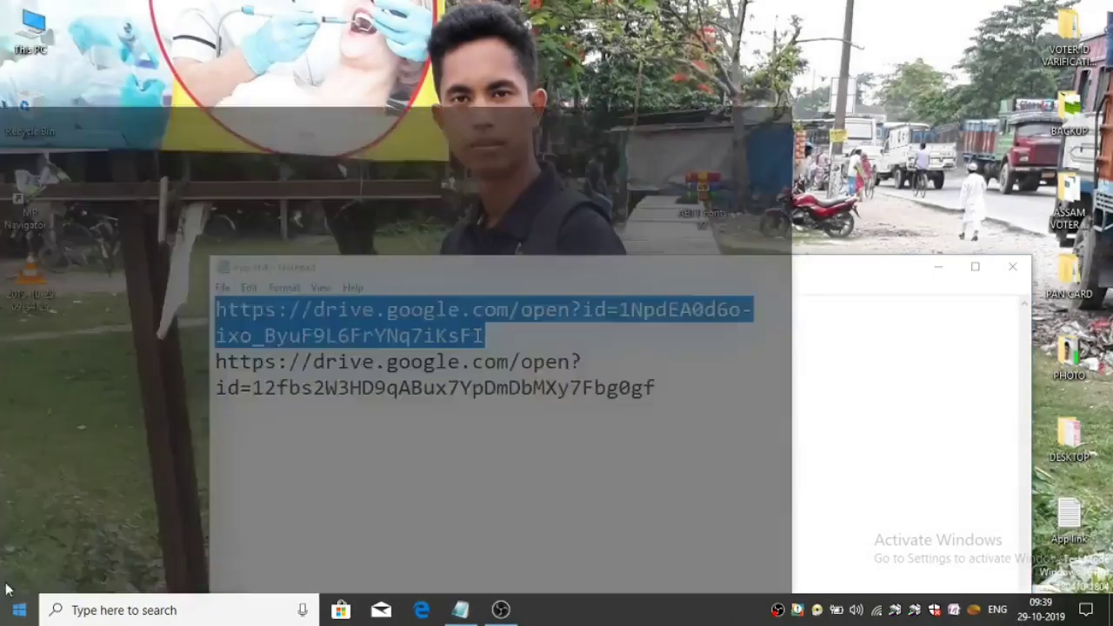
scroll(58, 380, down, 7)
scroll(59, 387, down, 5)
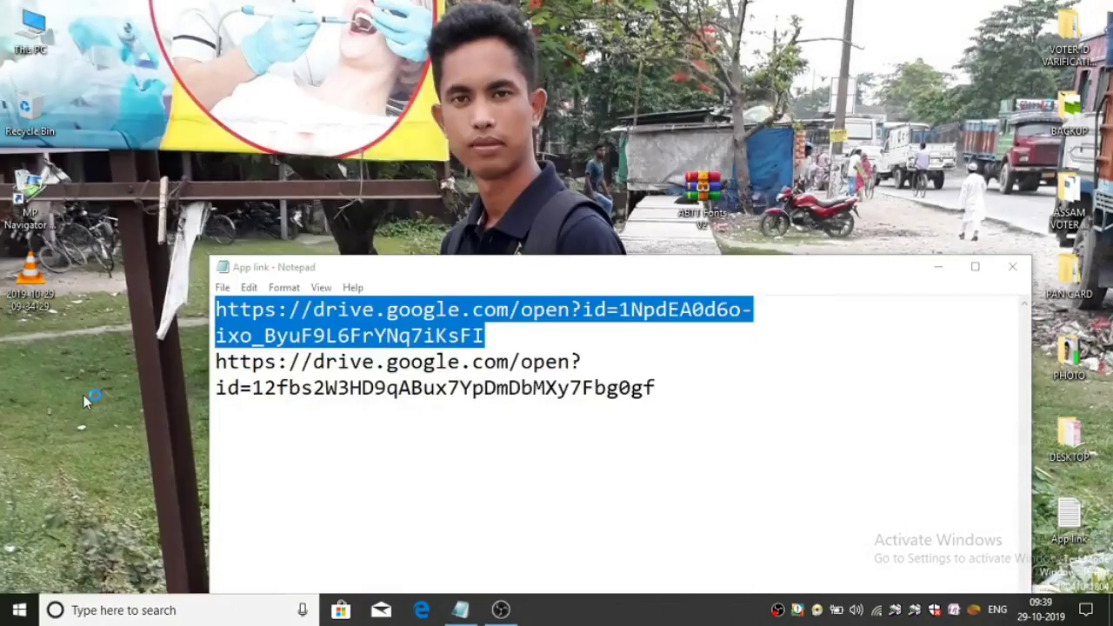
click(84, 394)
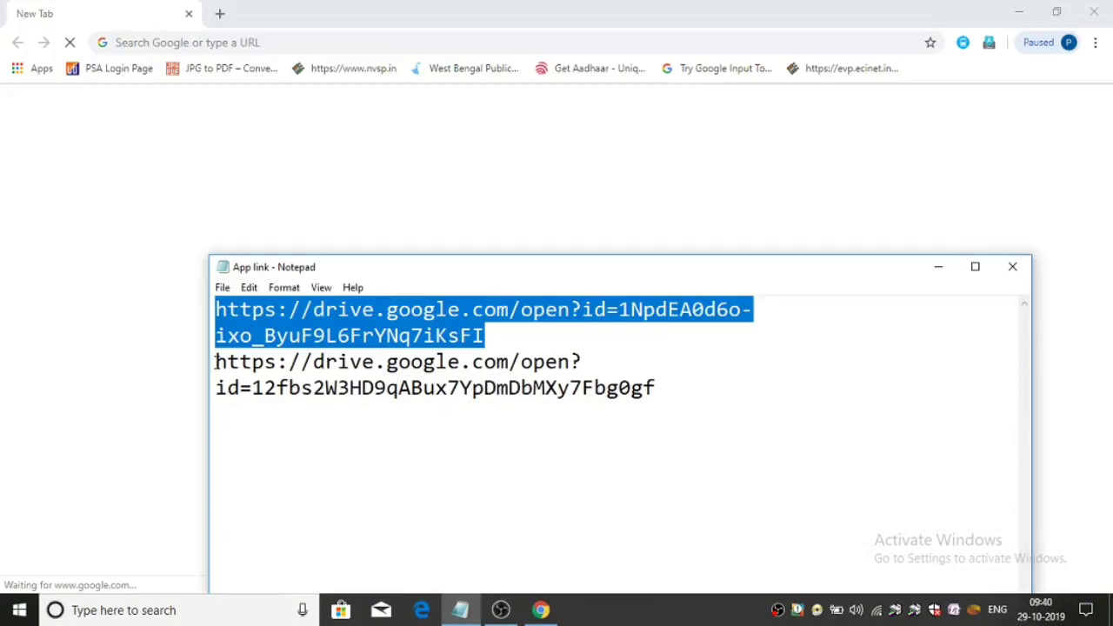
key(alt+Tab)
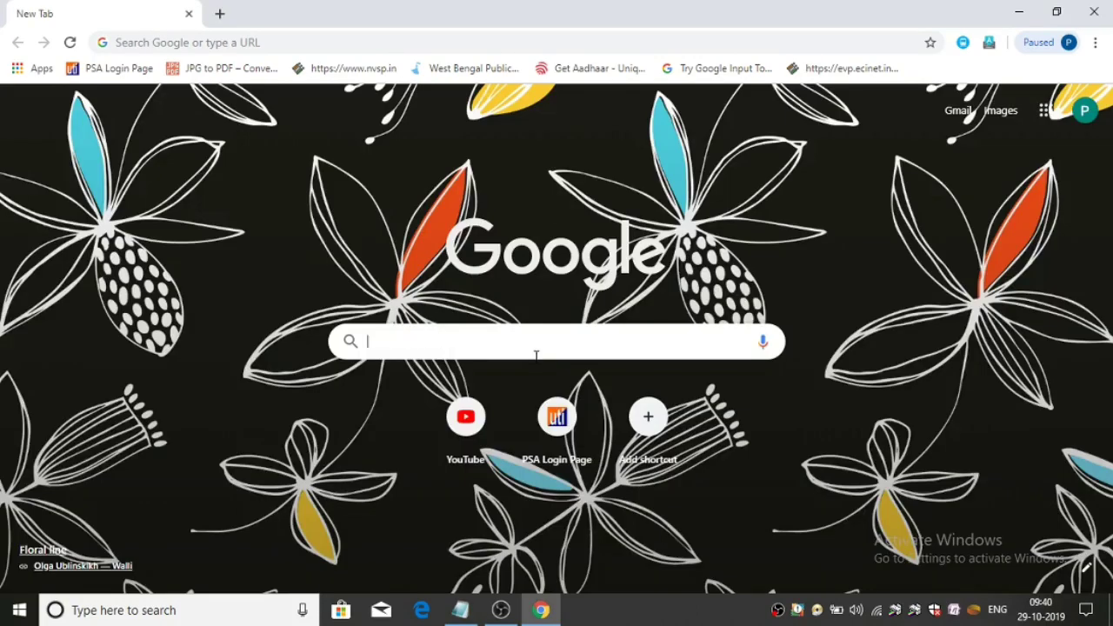
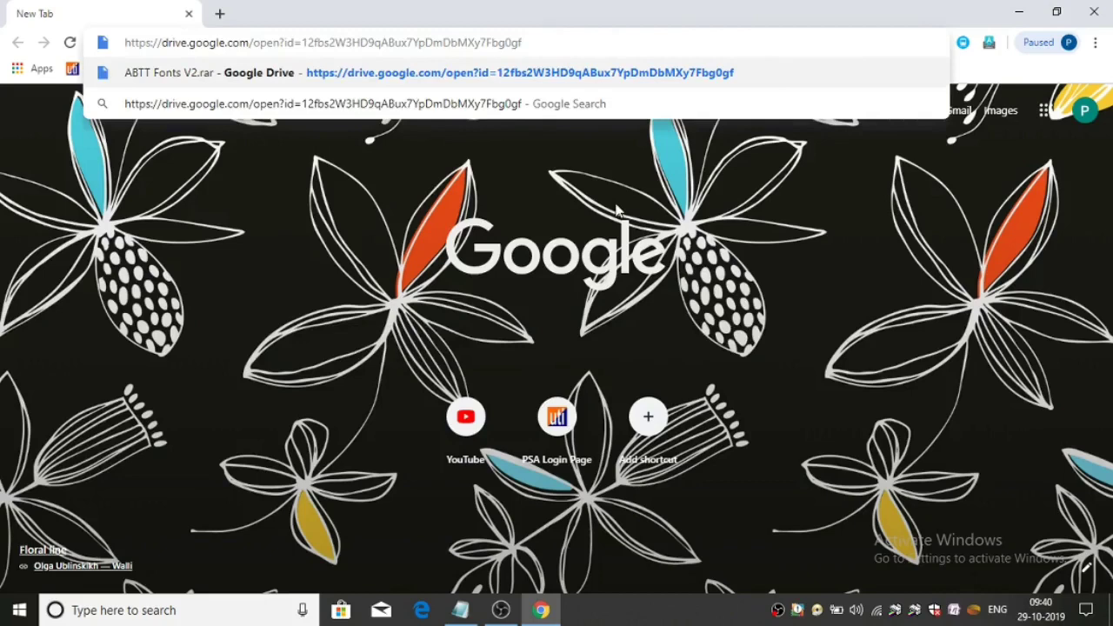
Load the ABTT Fonts V2.rar Drive page, then close Chrome and the Notepad link notes
key(Return)
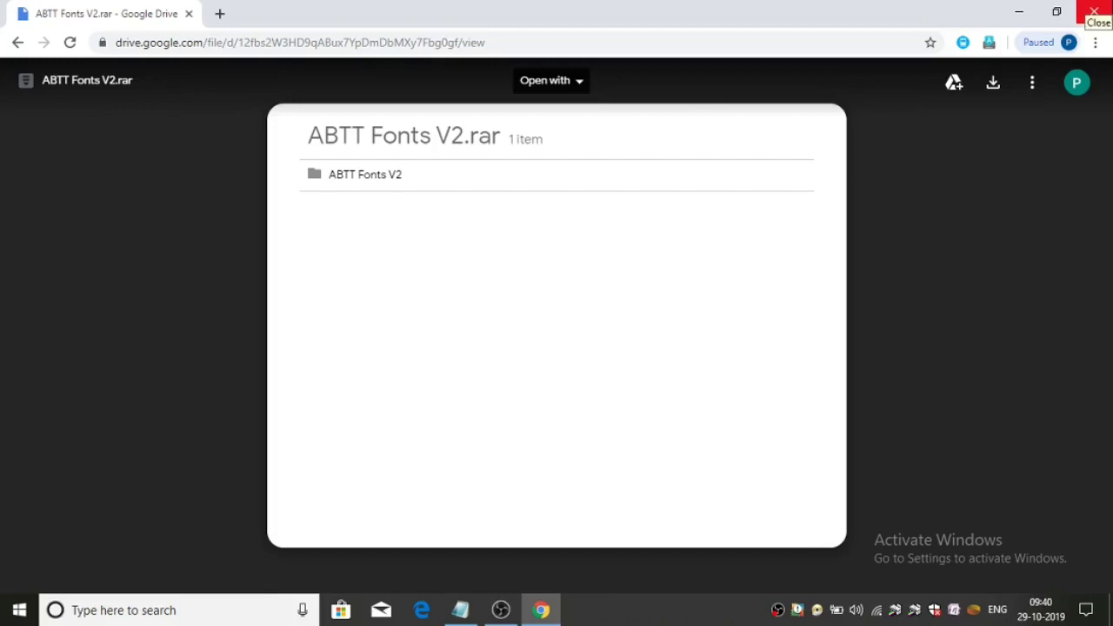
click(1094, 12)
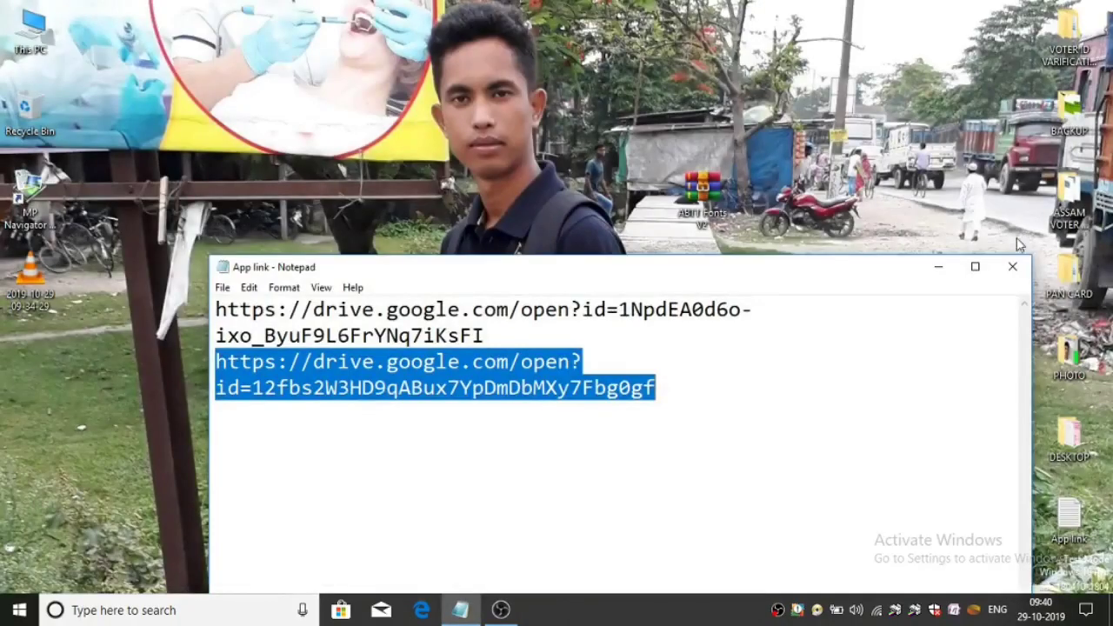
click(1012, 267)
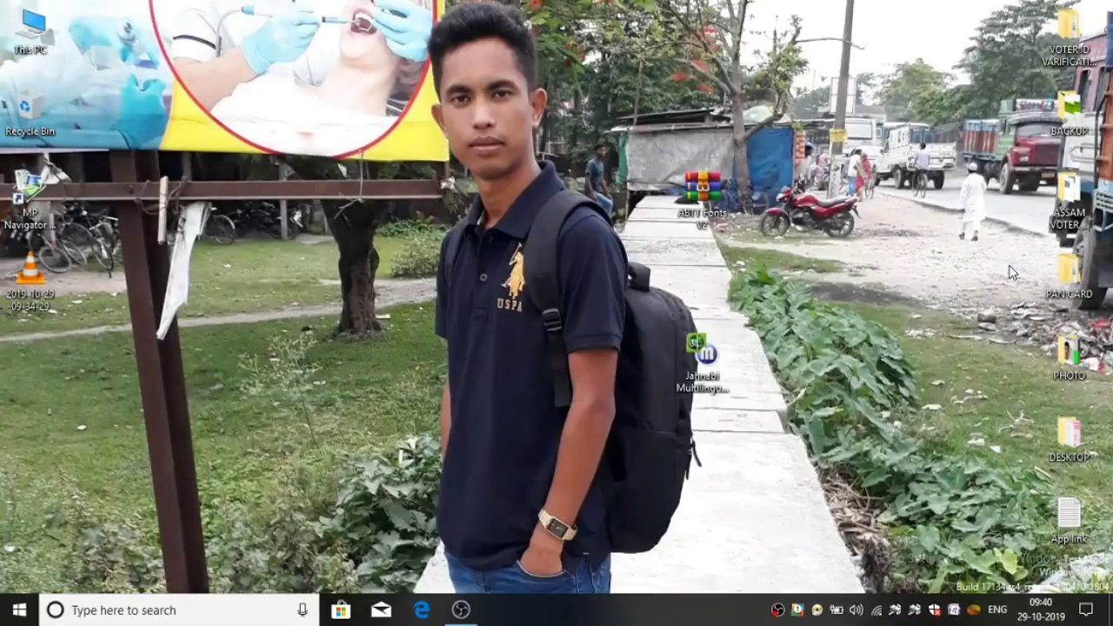
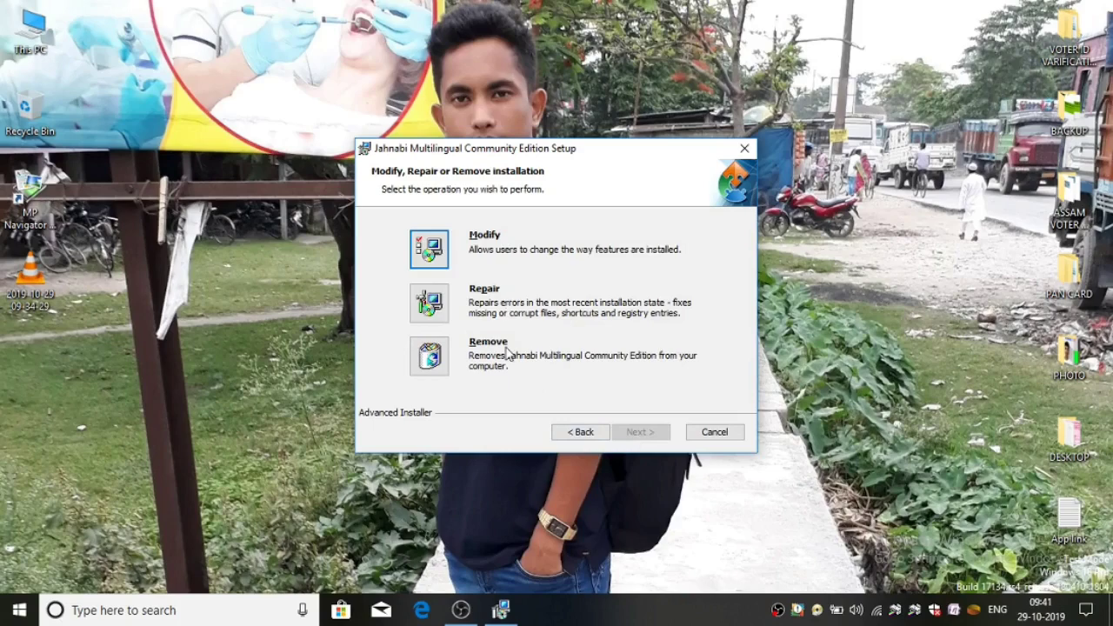
Apply the Modify option of the Jahnabi Multilingual setup through to completion and finish the wizard
click(431, 250)
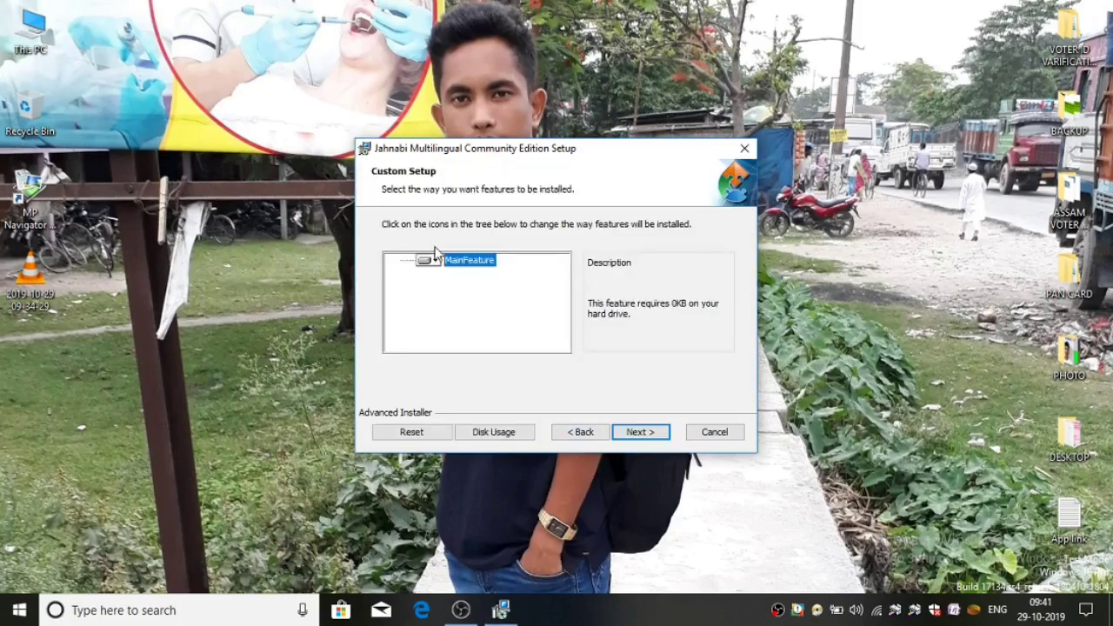
click(629, 436)
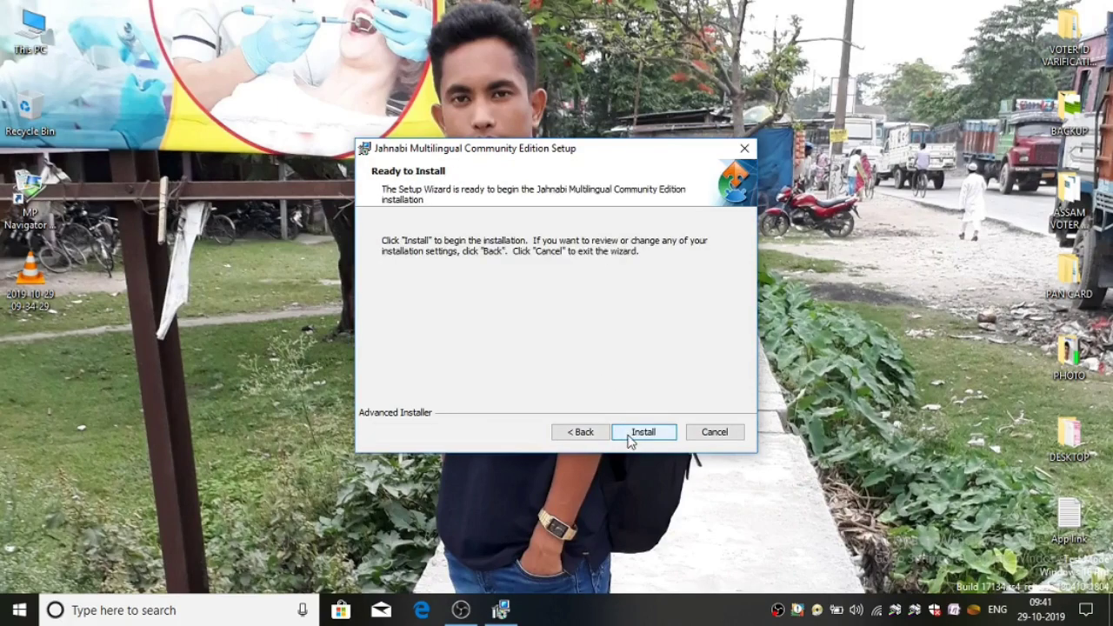
click(630, 437)
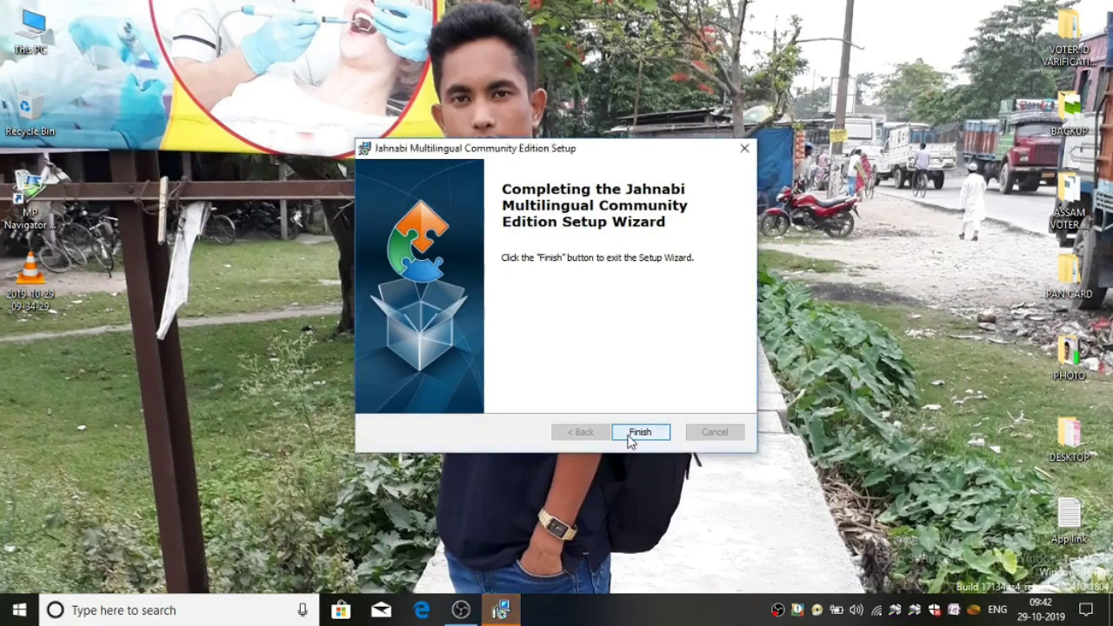
click(632, 435)
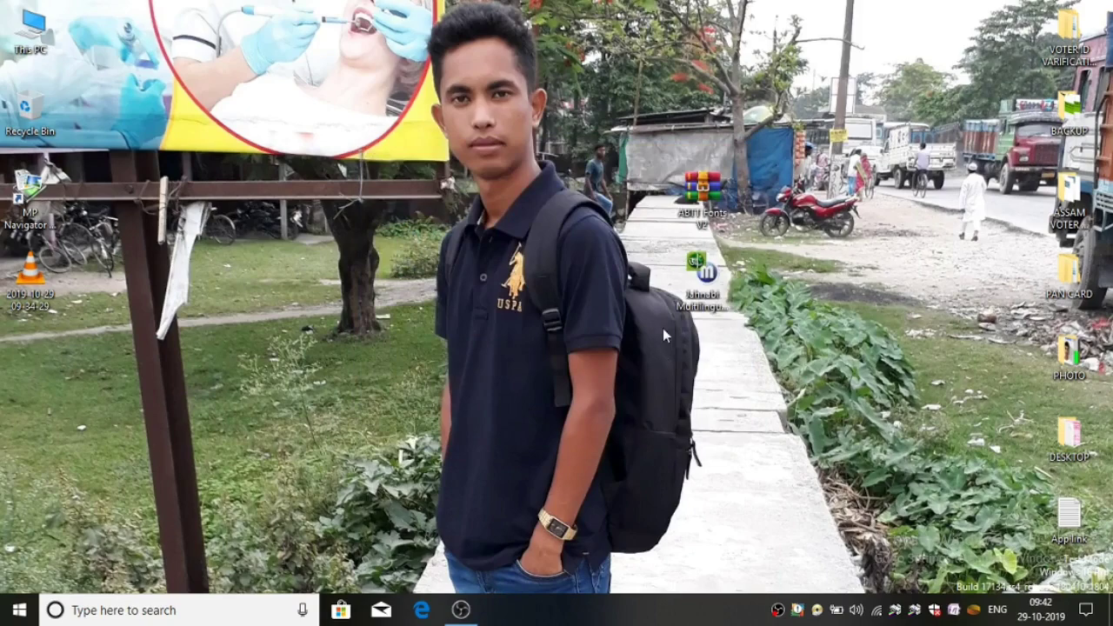
Extract the ABTT Fonts V2 archive to an 'ABTT Fonts V2' folder placed beside the archive
drag(704, 199, 716, 439)
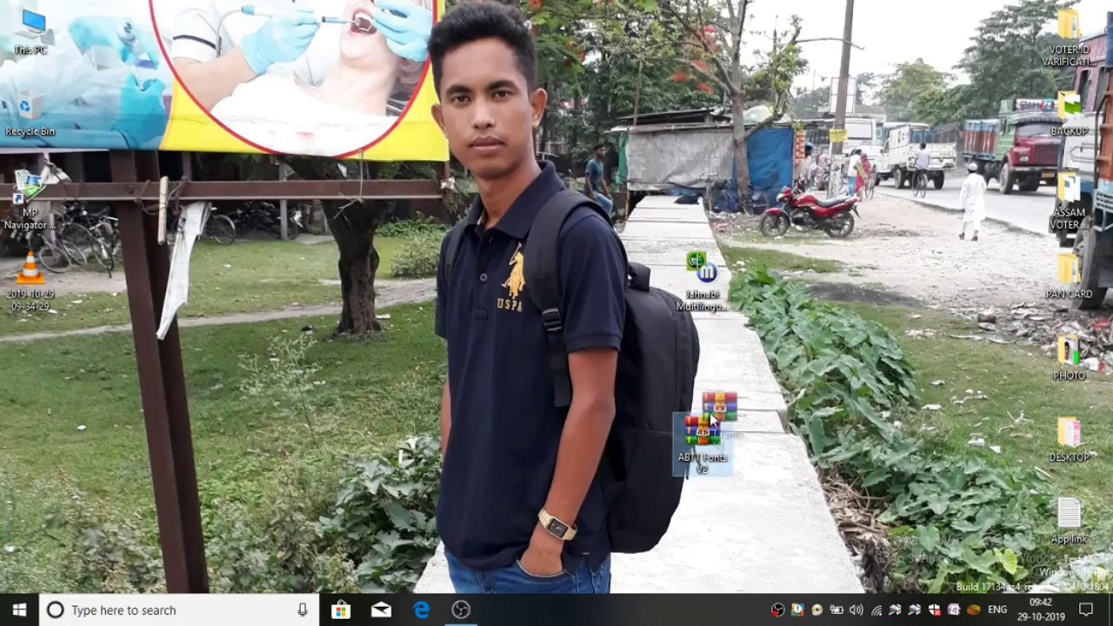
right_click(701, 441)
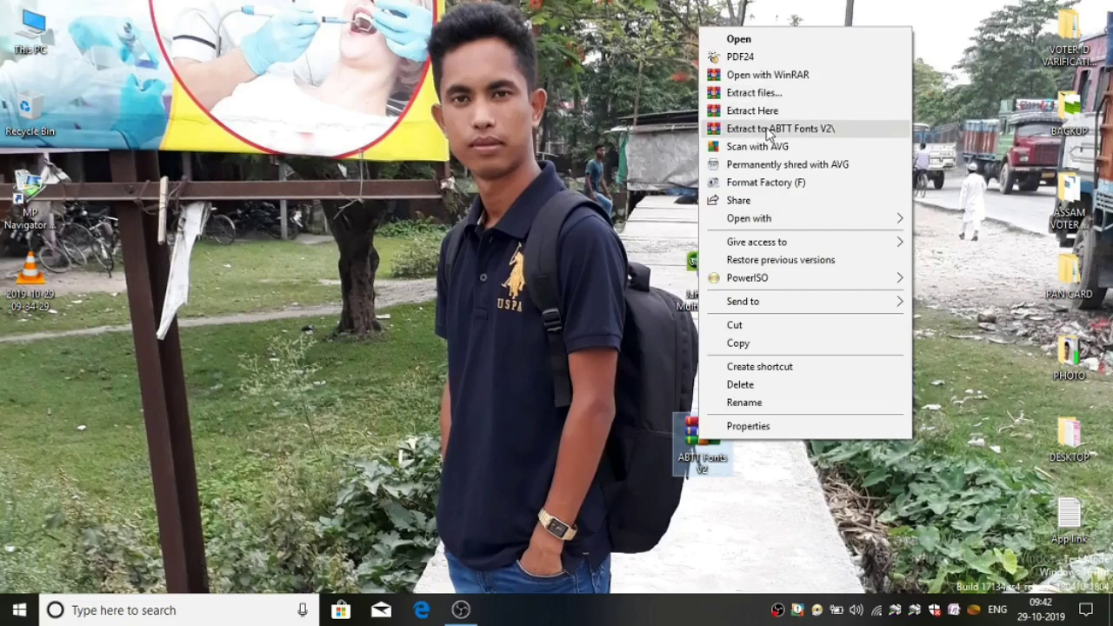
click(767, 129)
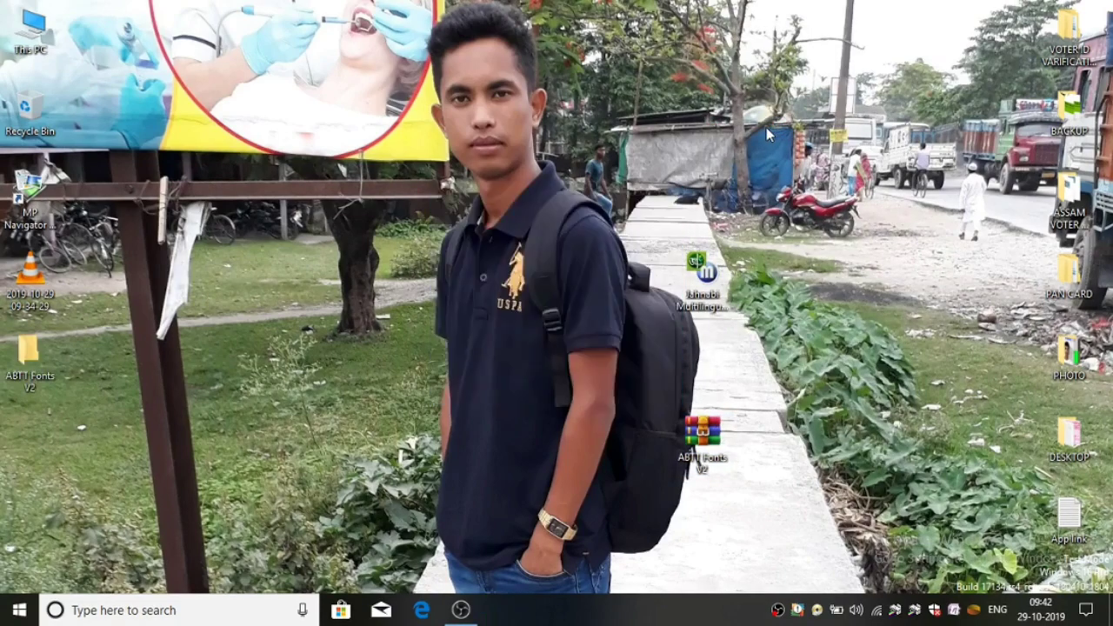
drag(36, 361, 637, 363)
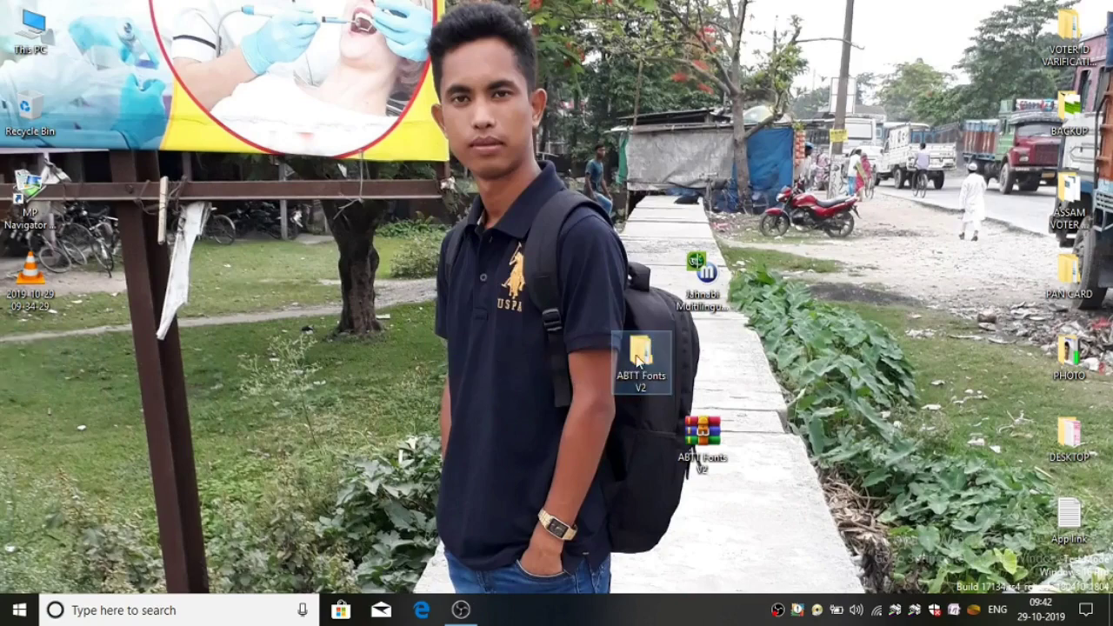
Open the nested ABTT Fonts V2\ABTT Fonts V2 folder and select all 132 TrueType font files
double_click(639, 358)
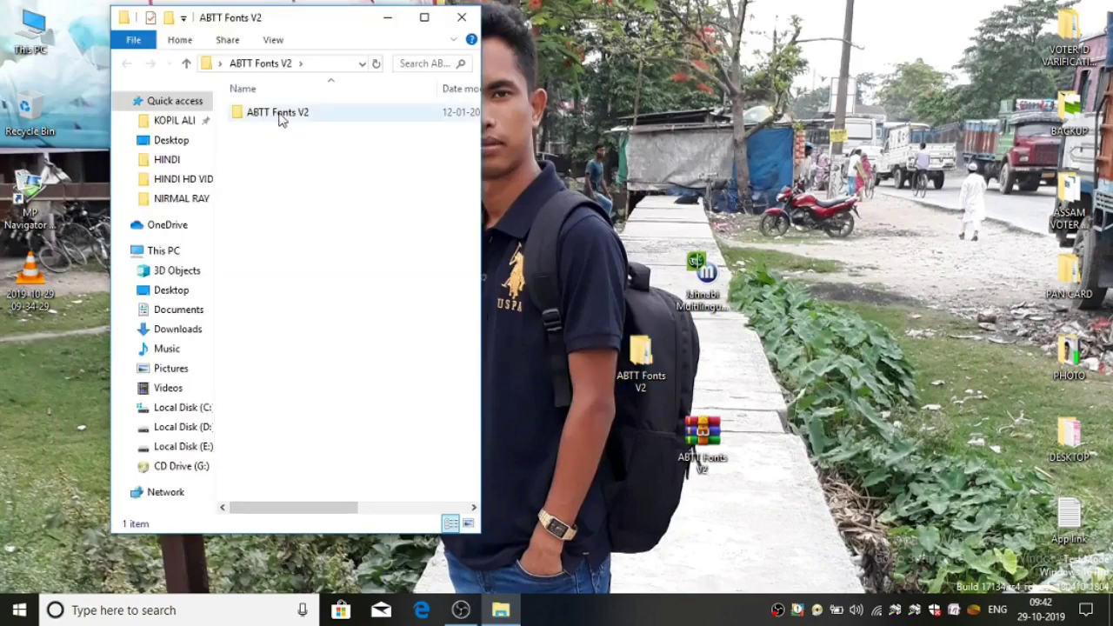
double_click(278, 113)
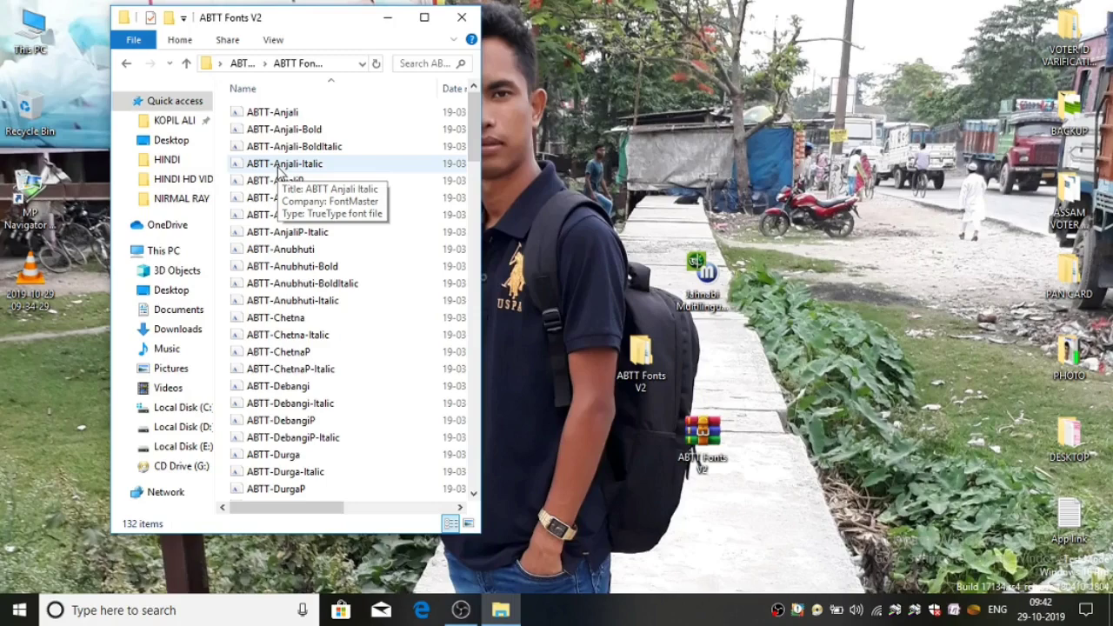
click(280, 170)
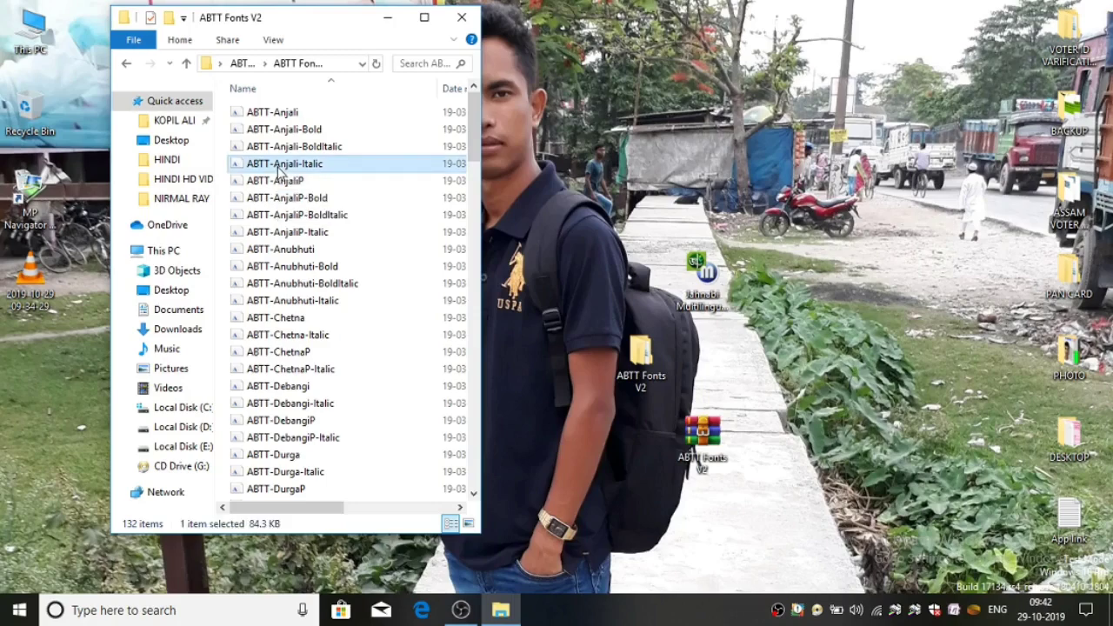
key(ctrl+a)
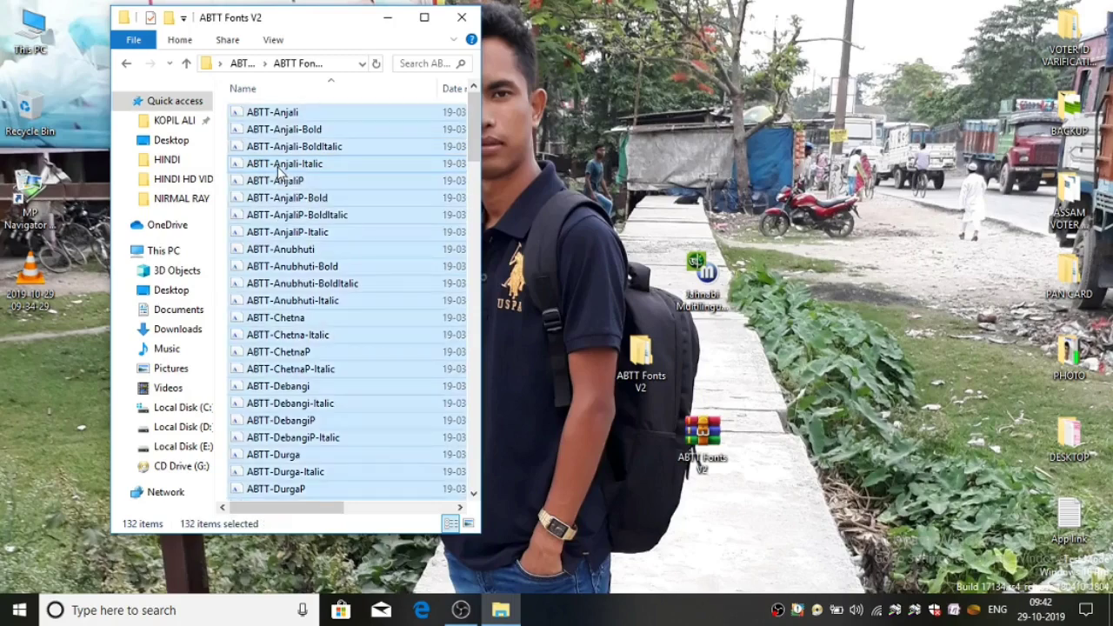
click(280, 170)
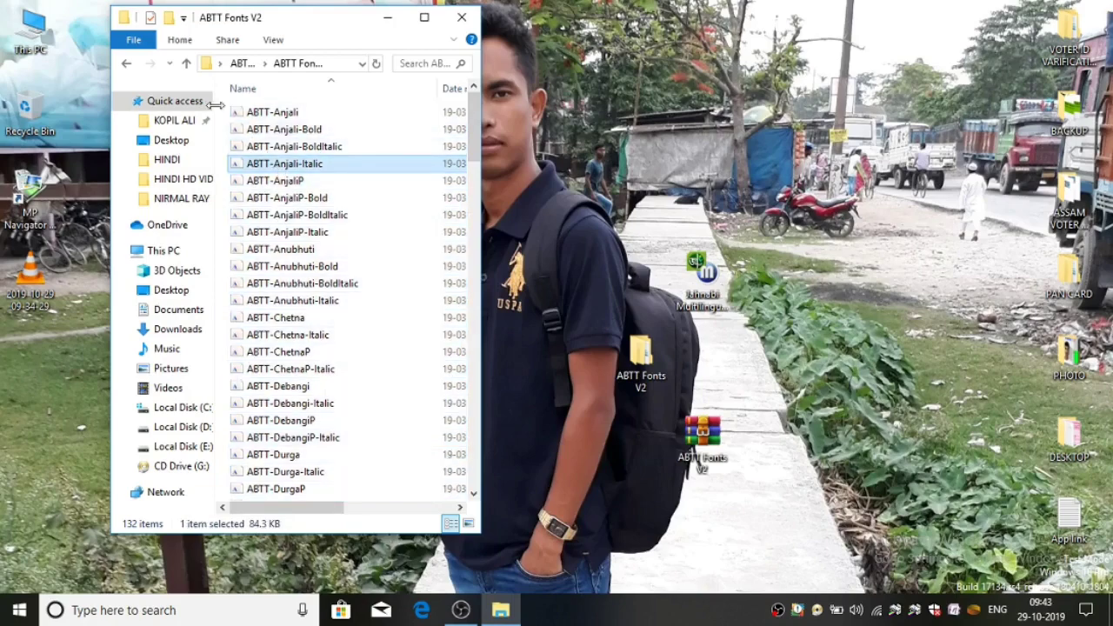
drag(229, 111, 364, 532)
key(ctrl+a)
scroll(365, 295, up, 15)
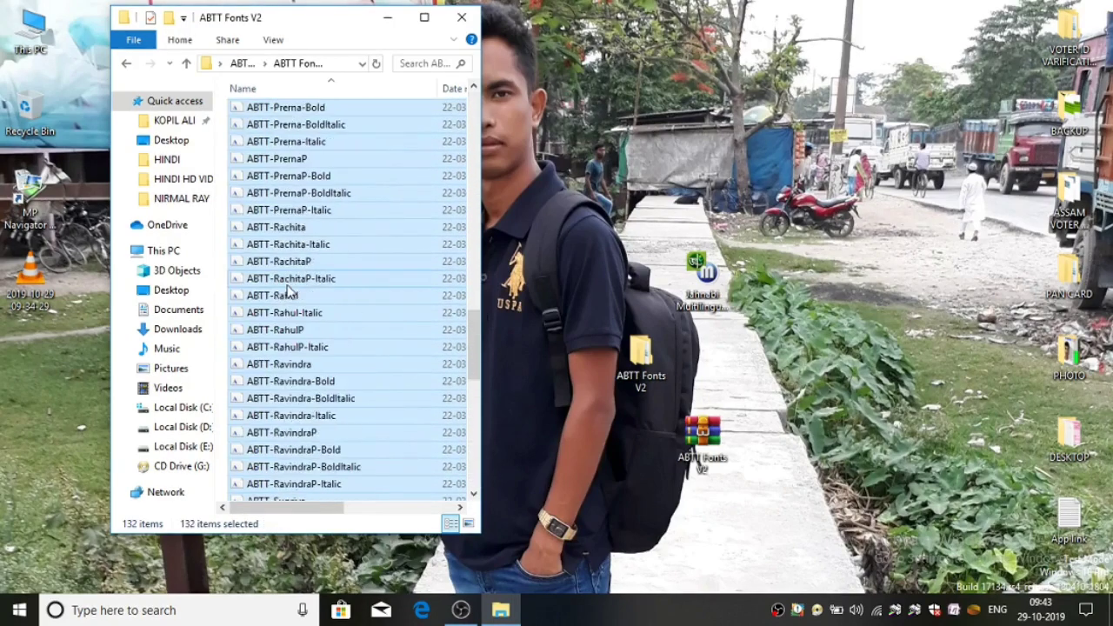
drag(474, 278, 476, 137)
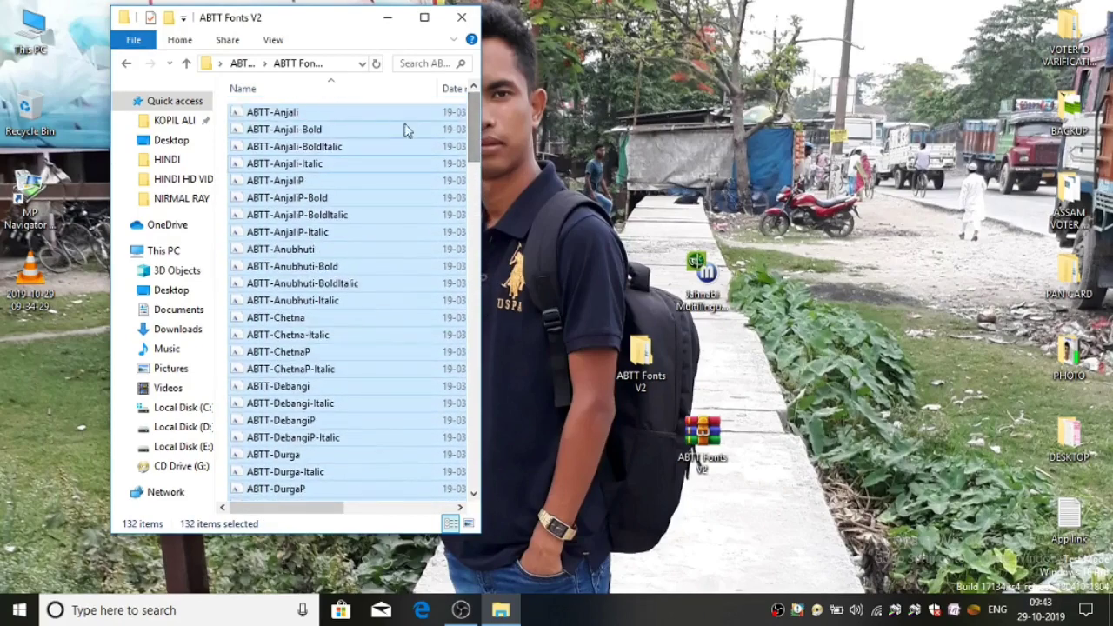
Install the 132 selected ABTT fonts, replacing already-installed ones for all items, then close the window
right_click(320, 118)
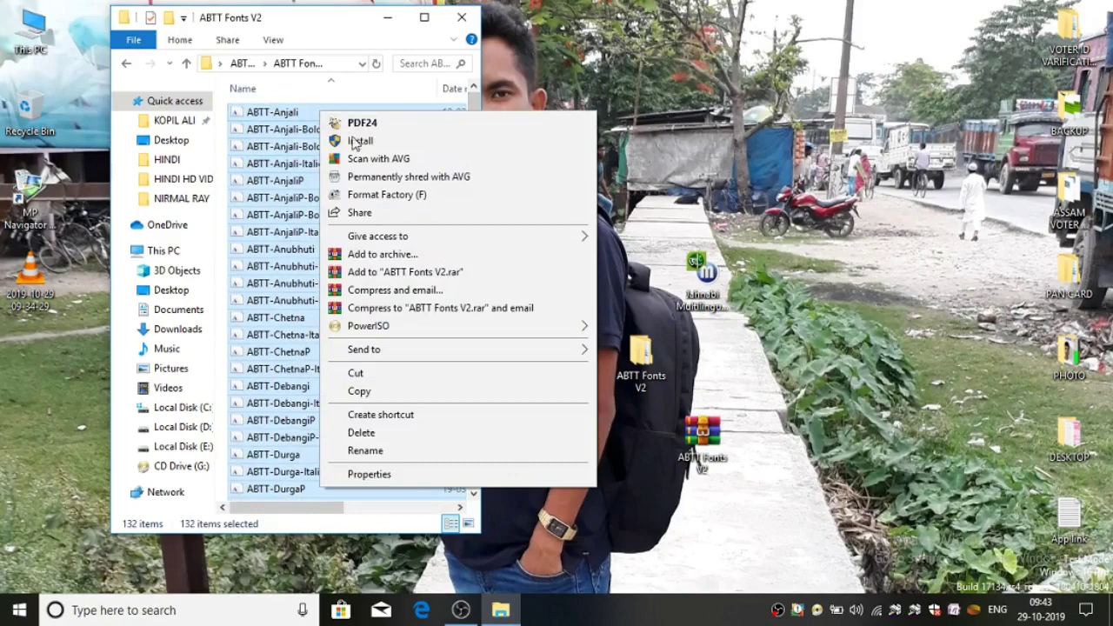
click(356, 143)
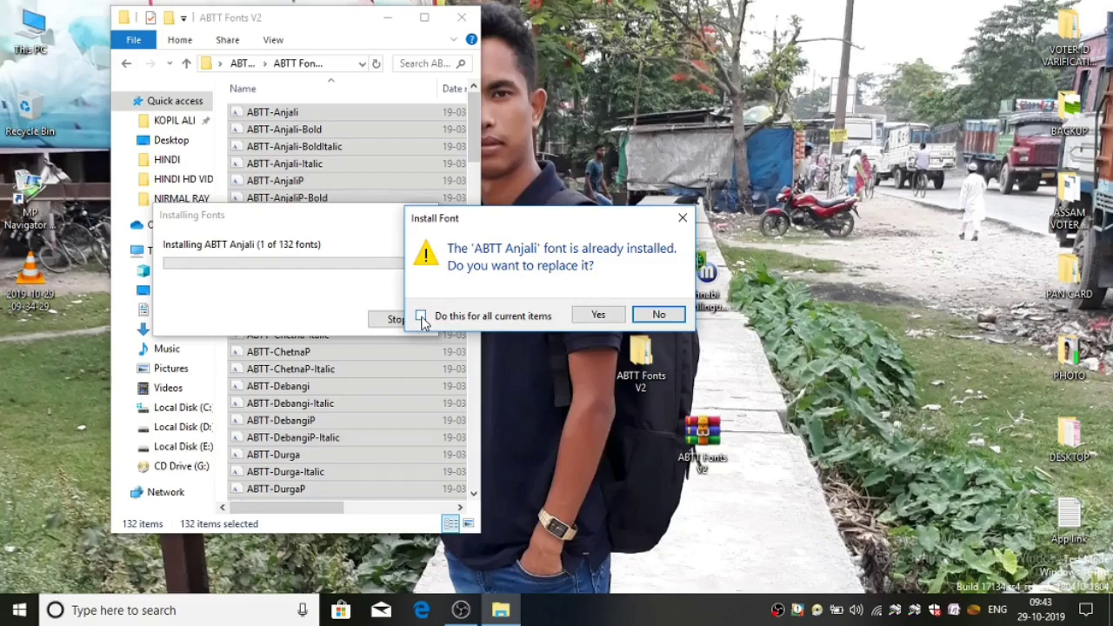
click(421, 317)
click(598, 315)
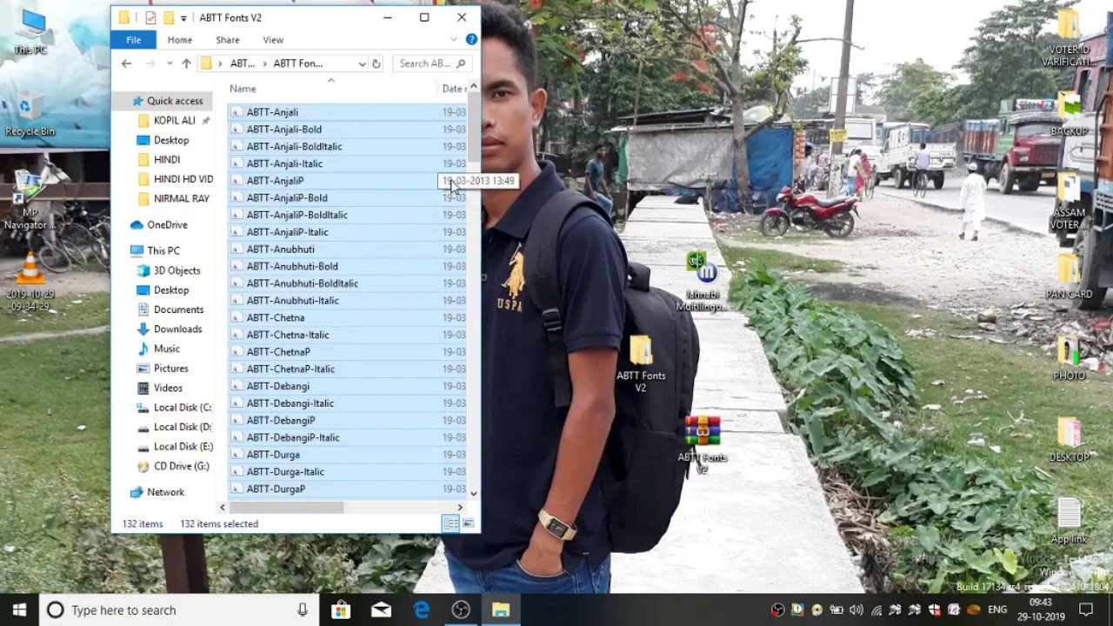
click(462, 17)
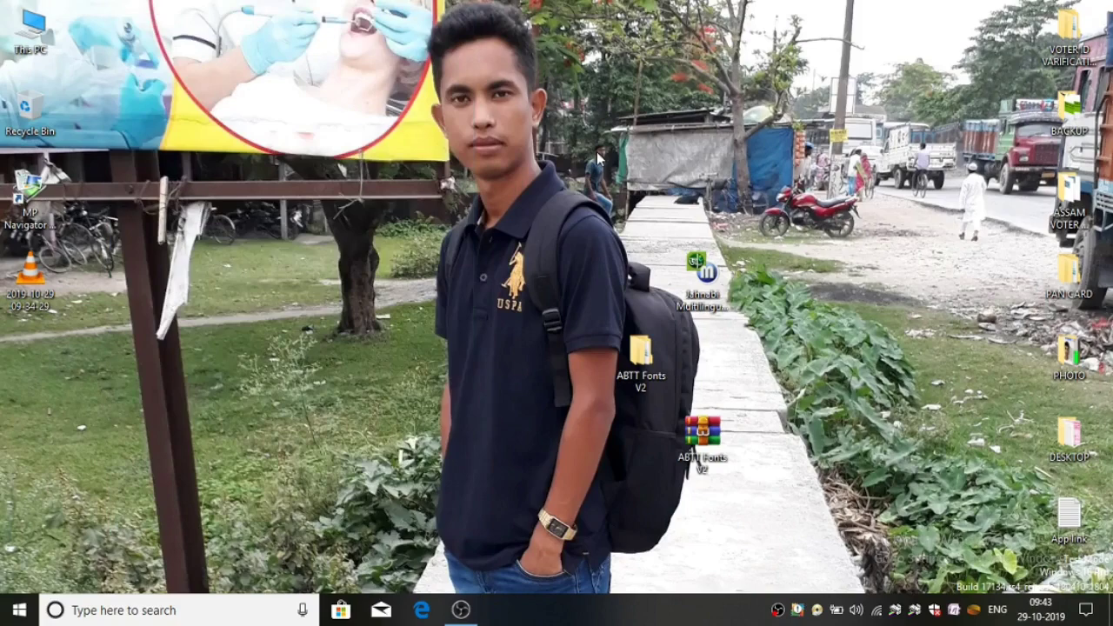